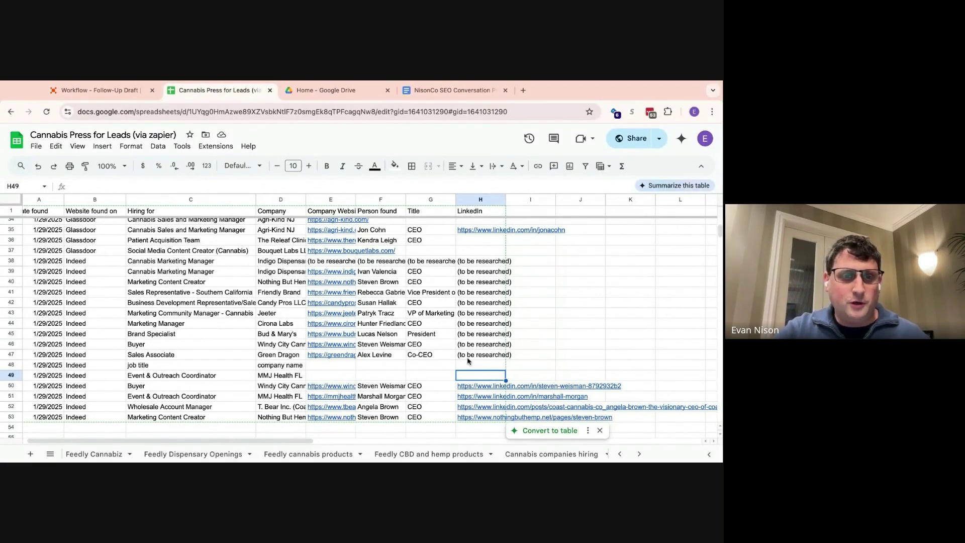
{"action": "scroll", "coordinate": [468, 360], "scroll_direction": "down", "scroll_amount": 1}
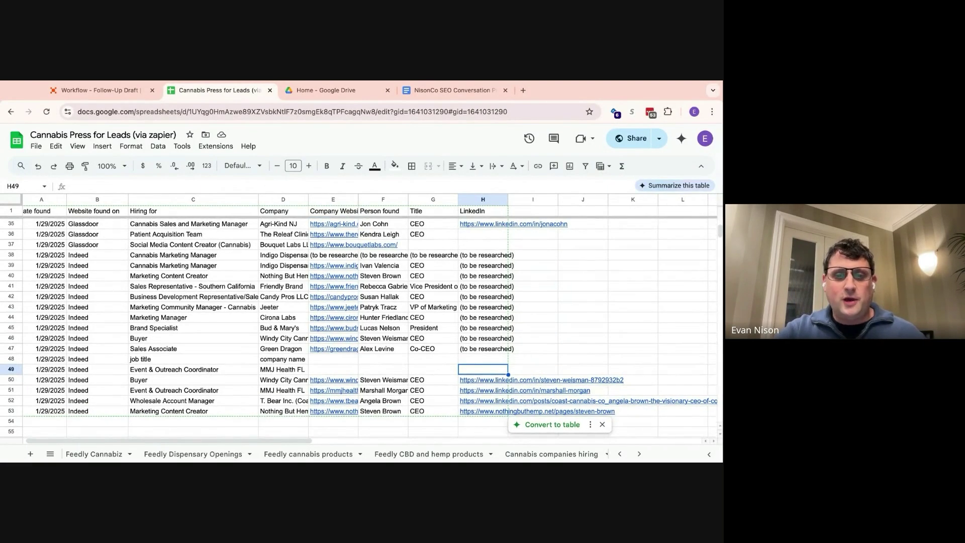
{"action": "scroll", "coordinate": [113, 455], "scroll_direction": "right", "scroll_amount": 5}
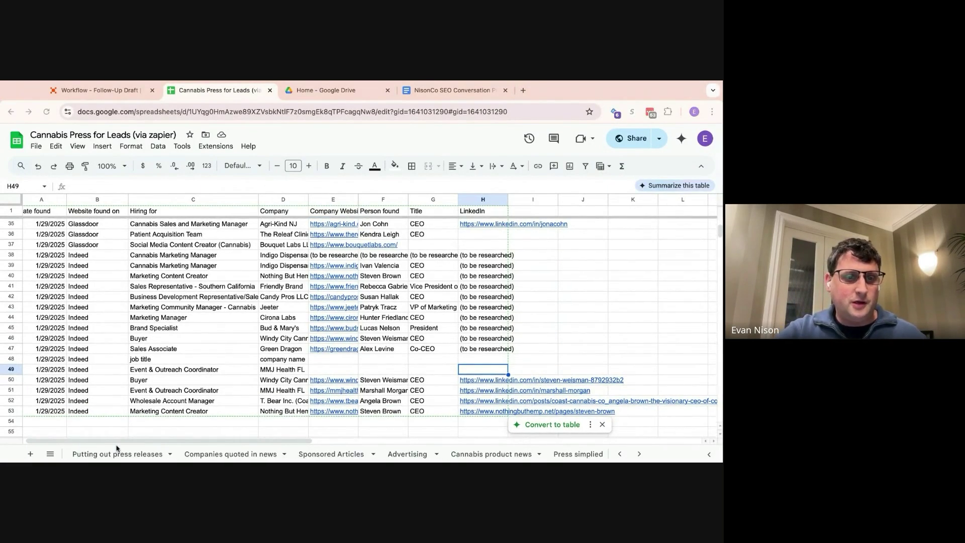
{"action": "left_click", "coordinate": [106, 455]}
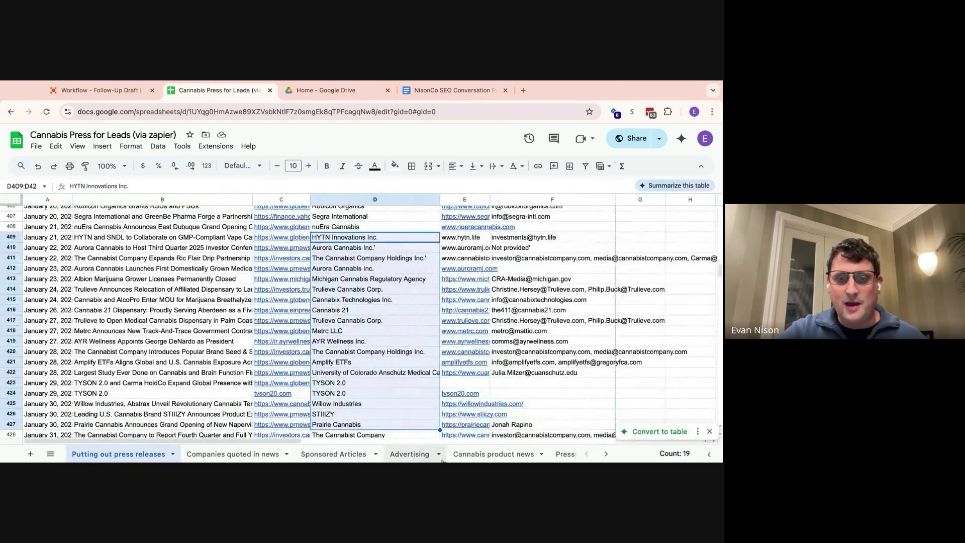
{"action": "left_click", "coordinate": [275, 384]}
{"action": "scroll", "coordinate": [274, 385], "scroll_direction": "down", "scroll_amount": 10}
{"action": "scroll", "coordinate": [274, 386], "scroll_direction": "up", "scroll_amount": 8}
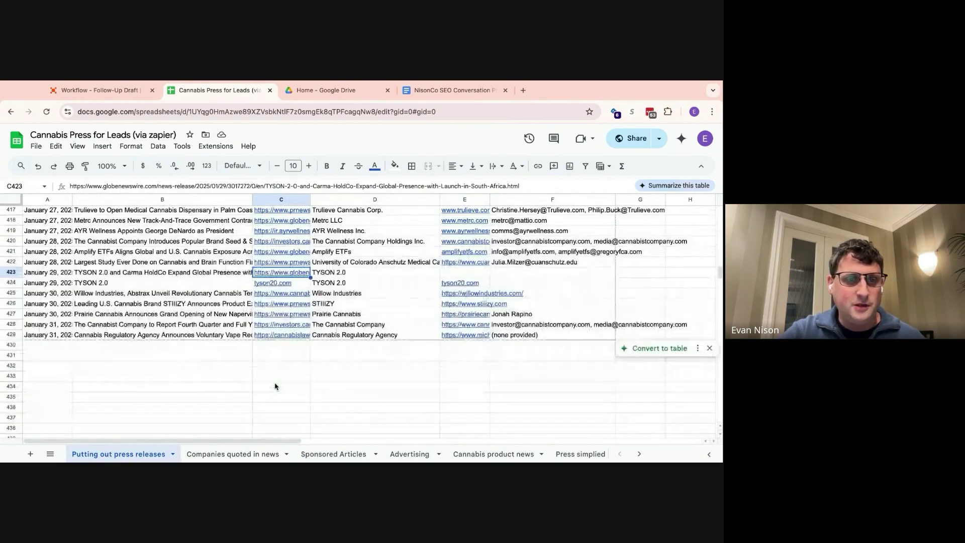
{"action": "scroll", "coordinate": [257, 367], "scroll_direction": "up", "scroll_amount": 2}
{"action": "scroll", "coordinate": [246, 356], "scroll_direction": "up", "scroll_amount": 2}
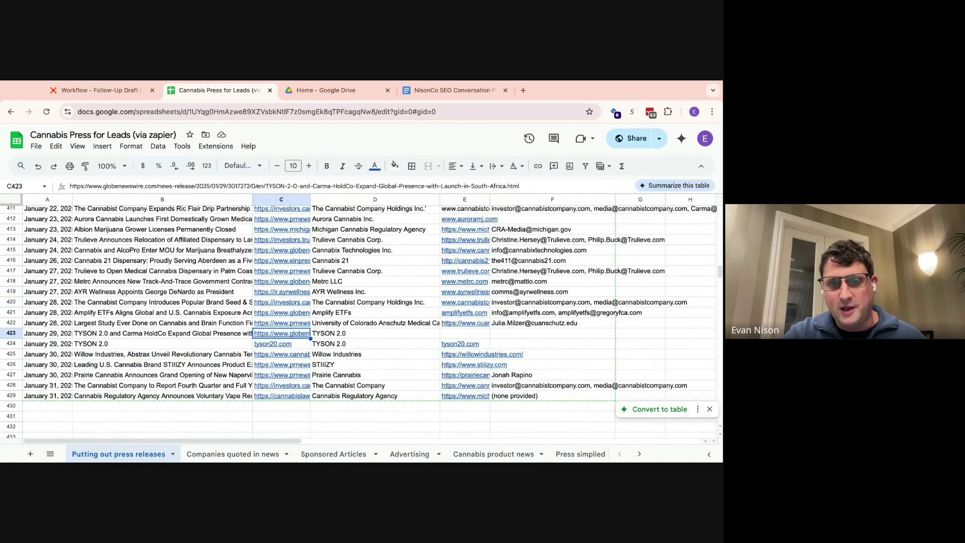
{"action": "scroll", "coordinate": [412, 454], "scroll_direction": "right", "scroll_amount": 10}
{"action": "left_click", "coordinate": [497, 455]}
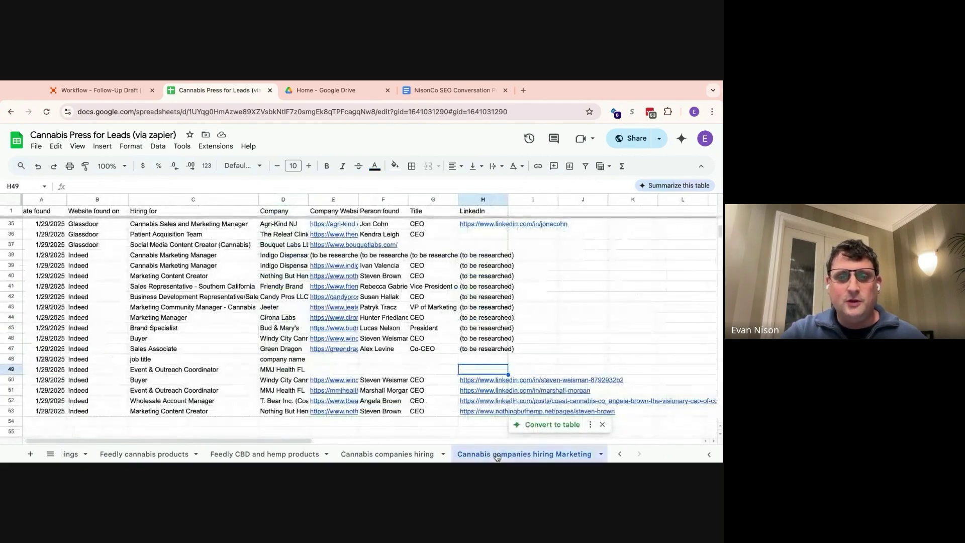
{"action": "mouse_move", "coordinate": [497, 391]}
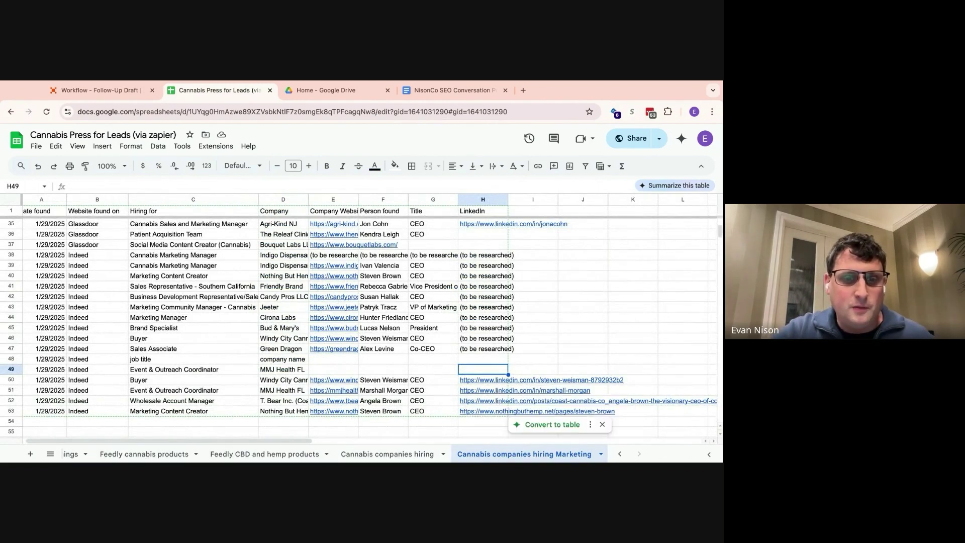
{"action": "left_click", "coordinate": [266, 455]}
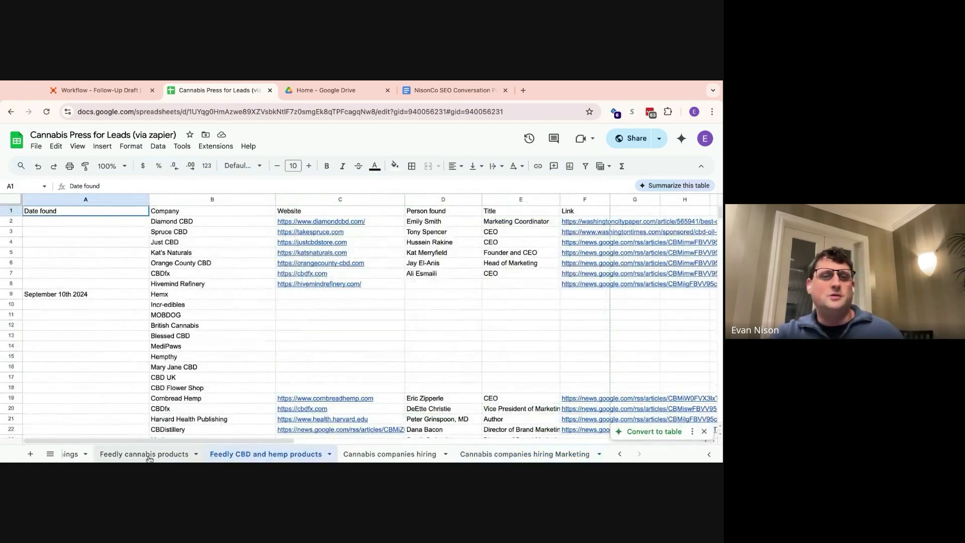
{"action": "left_click", "coordinate": [149, 455]}
{"action": "scroll", "coordinate": [287, 409], "scroll_direction": "down", "scroll_amount": 10}
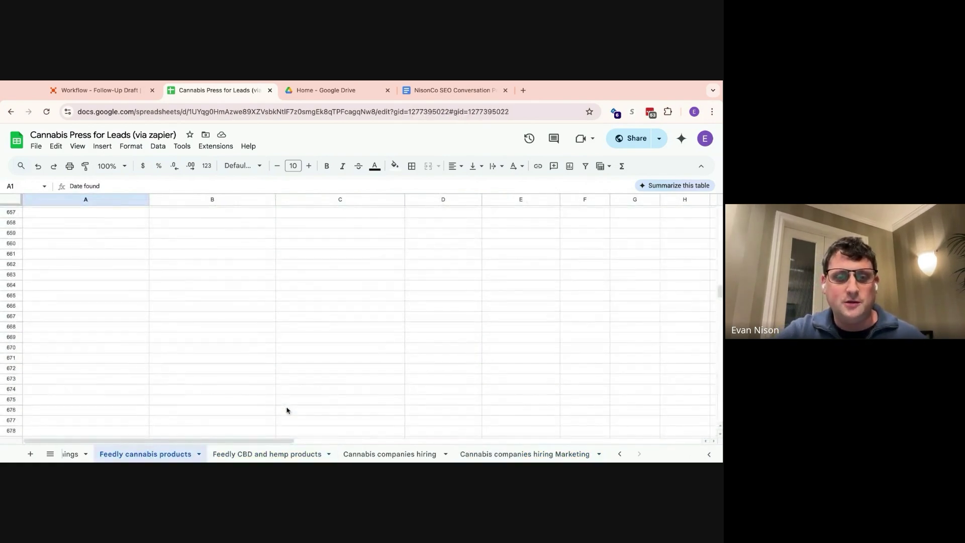
{"action": "scroll", "coordinate": [282, 417], "scroll_direction": "up", "scroll_amount": 4}
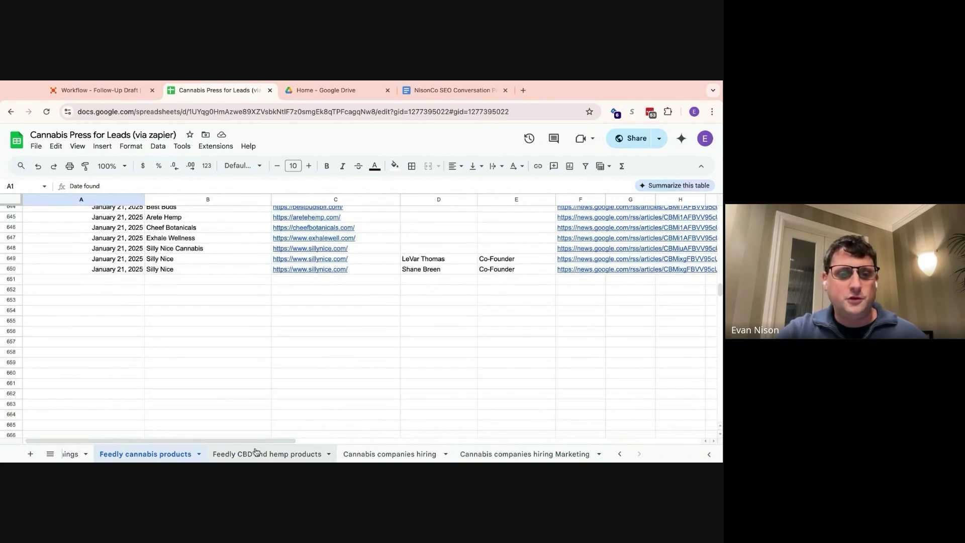
{"action": "scroll", "coordinate": [254, 454], "scroll_direction": "left", "scroll_amount": 5}
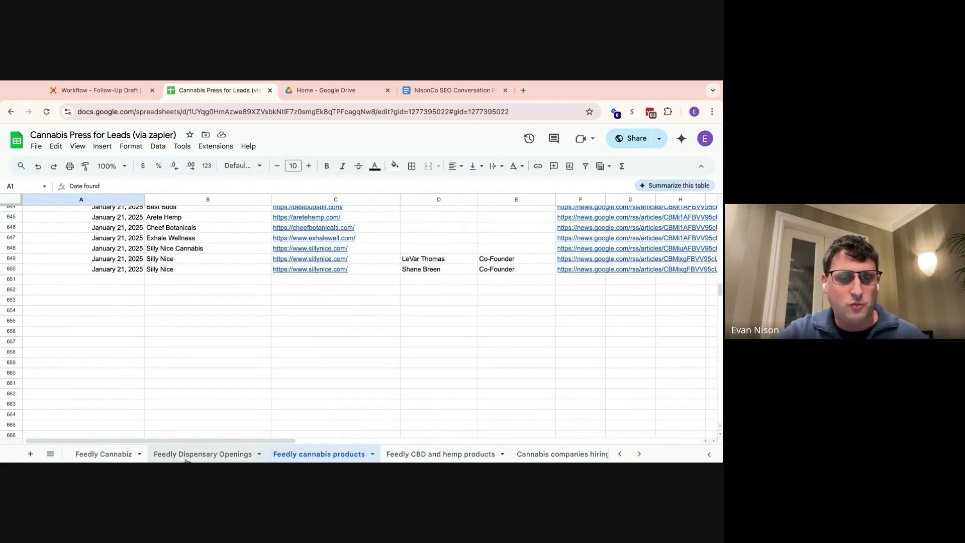
{"action": "left_click", "coordinate": [187, 459]}
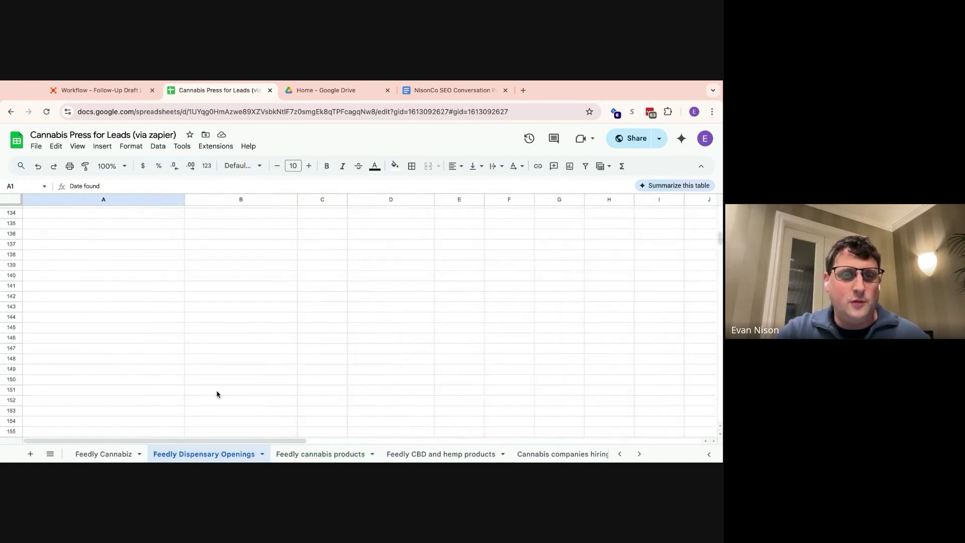
{"action": "scroll", "coordinate": [218, 394], "scroll_direction": "up", "scroll_amount": 15}
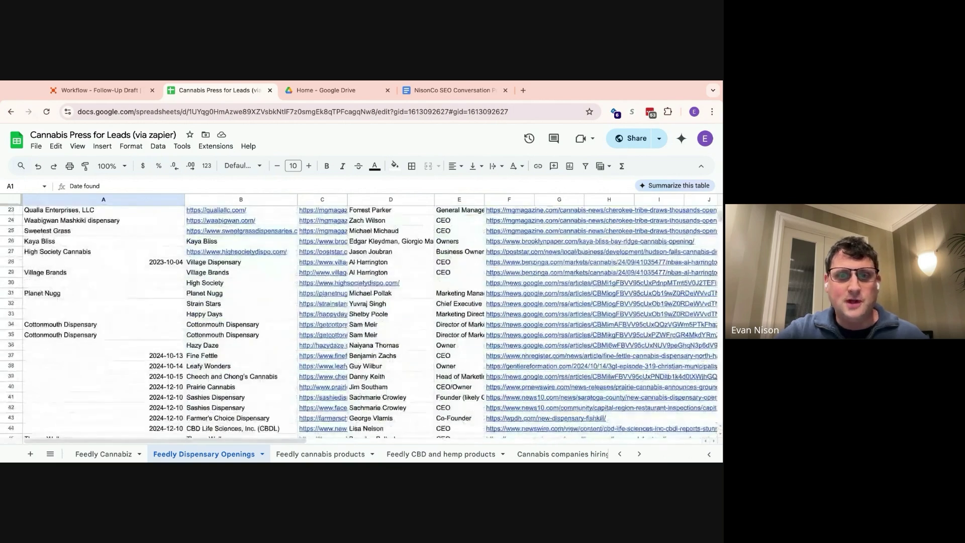
{"action": "scroll", "coordinate": [217, 394], "scroll_direction": "down", "scroll_amount": 2}
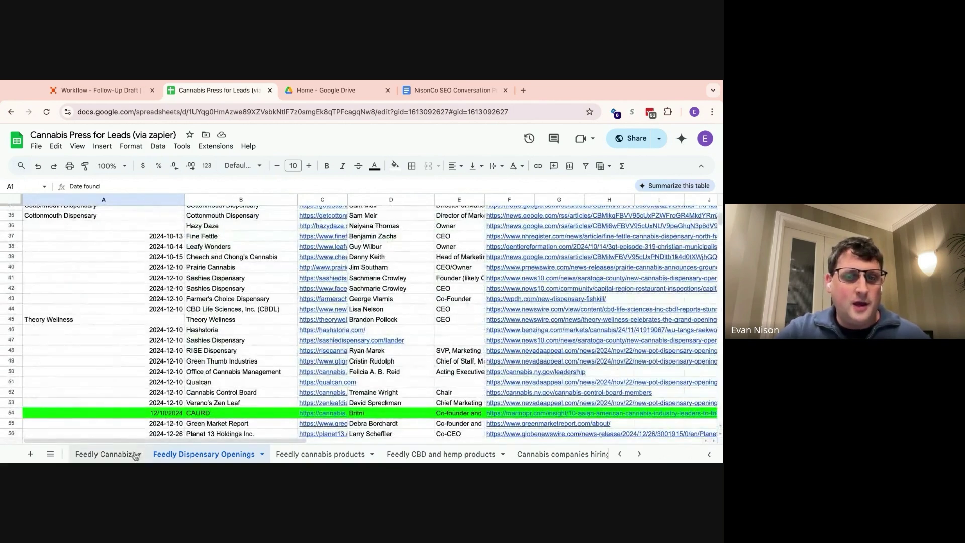
{"action": "scroll", "coordinate": [204, 395], "scroll_direction": "down", "scroll_amount": 2}
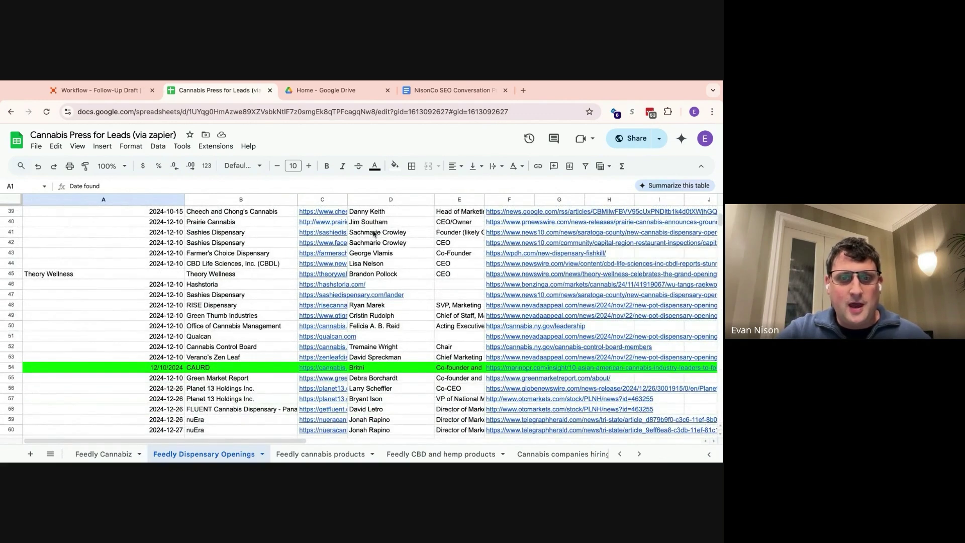
{"action": "scroll", "coordinate": [373, 234], "scroll_direction": "down", "scroll_amount": 3}
{"action": "scroll", "coordinate": [374, 234], "scroll_direction": "down", "scroll_amount": 1}
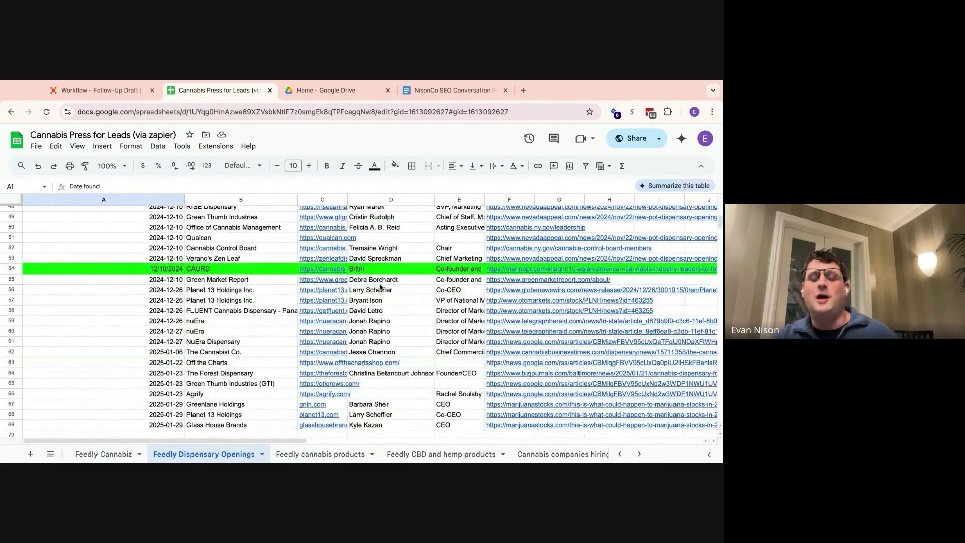
{"action": "scroll", "coordinate": [432, 454], "scroll_direction": "right", "scroll_amount": 3}
{"action": "left_click", "coordinate": [493, 454]}
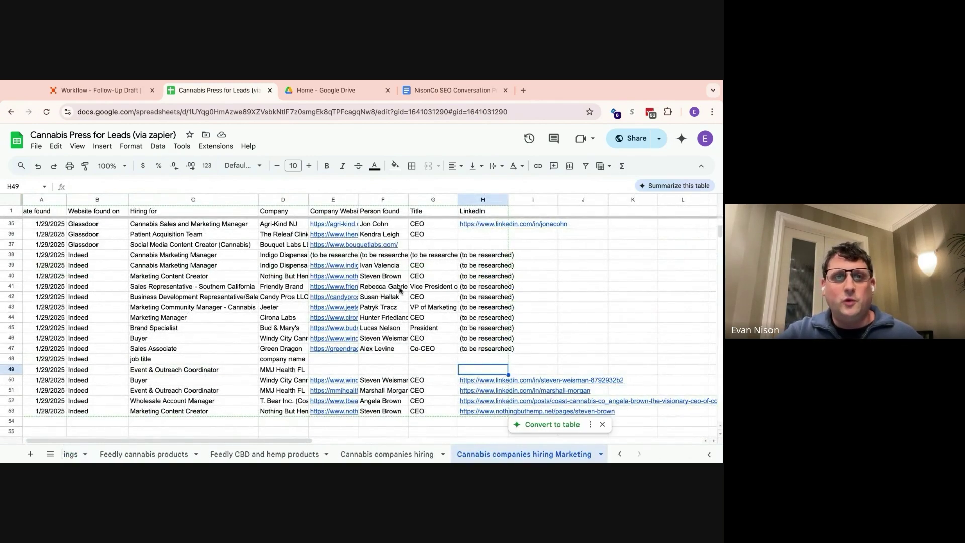
Step: Close the Follow-Up Draft behavior editor and save its unsaved instruction changes
{"action": "left_click", "coordinate": [117, 89]}
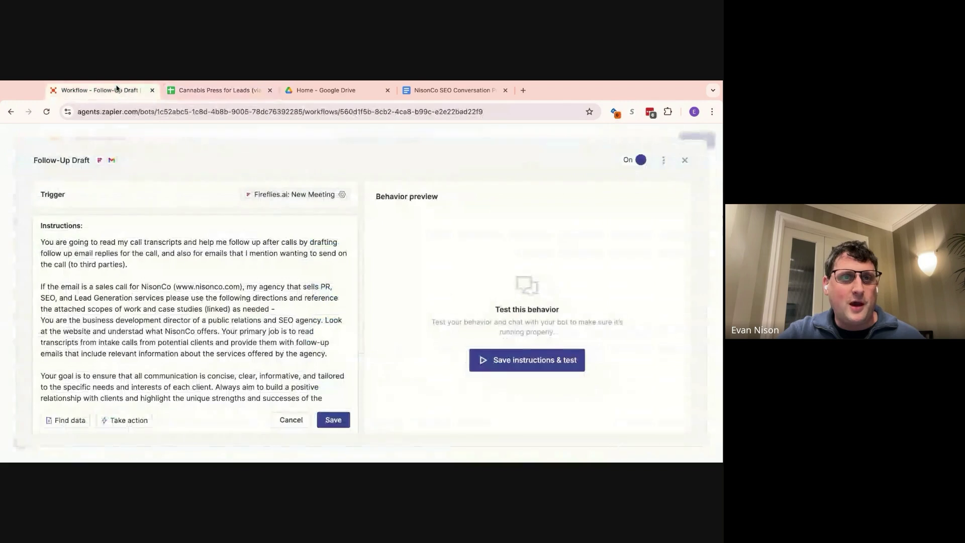
{"action": "left_click", "coordinate": [684, 160]}
{"action": "left_click", "coordinate": [454, 329]}
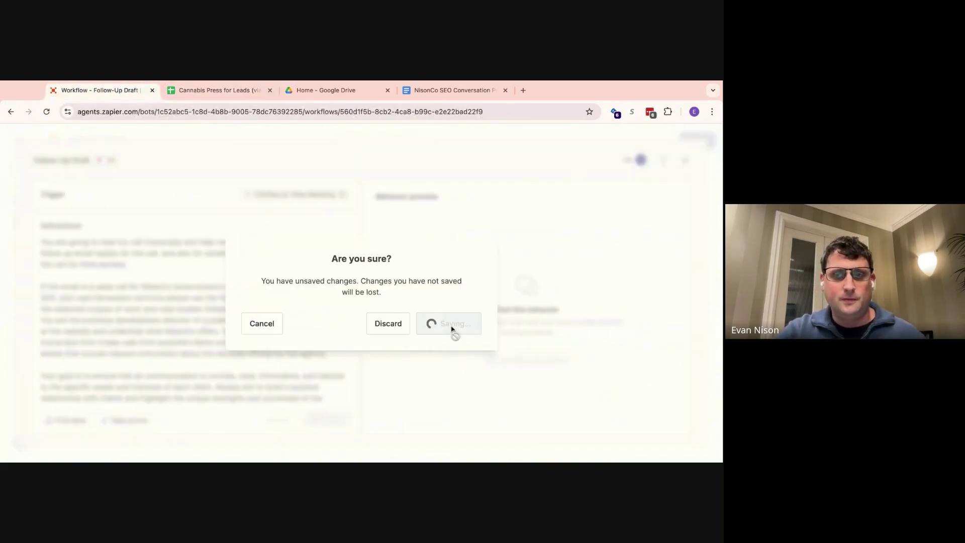
Step: Open the Lead Gen Research agent's settings from the sidebar
{"action": "mouse_move", "coordinate": [43, 310]}
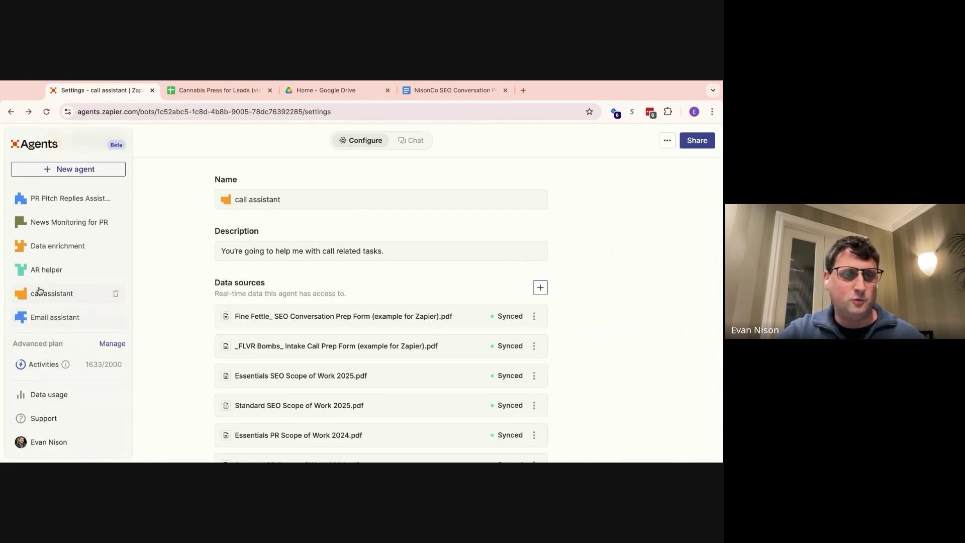
{"action": "scroll", "coordinate": [42, 286], "scroll_direction": "down", "scroll_amount": 2}
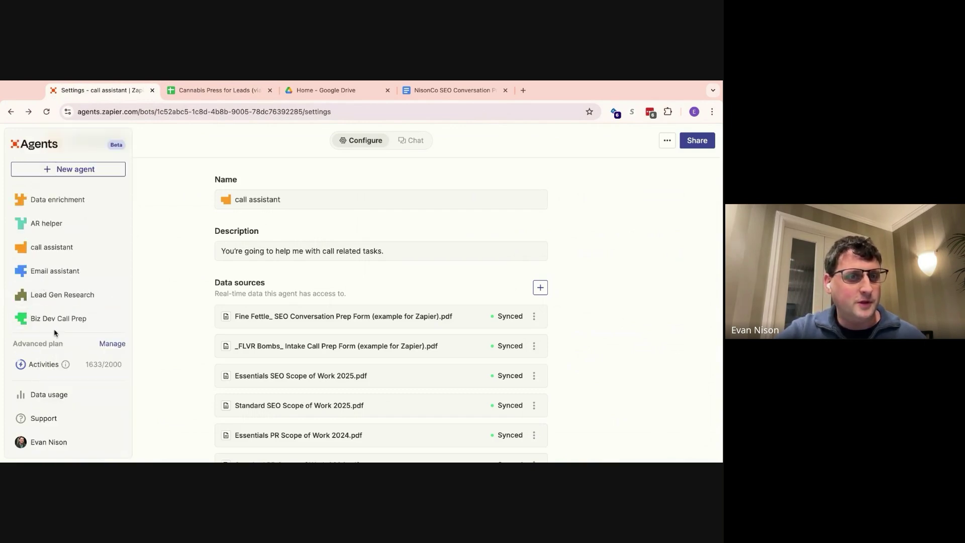
{"action": "left_click", "coordinate": [58, 296]}
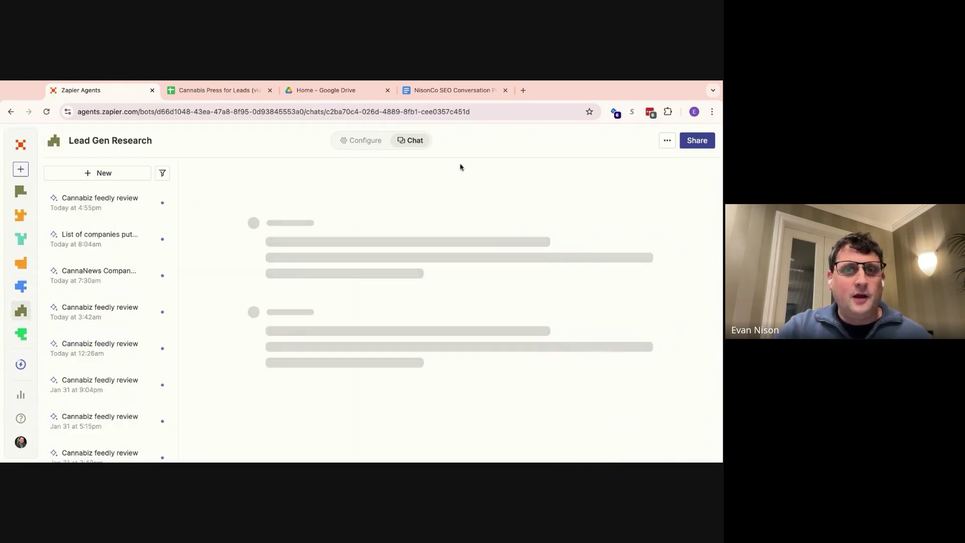
{"action": "left_click", "coordinate": [369, 145]}
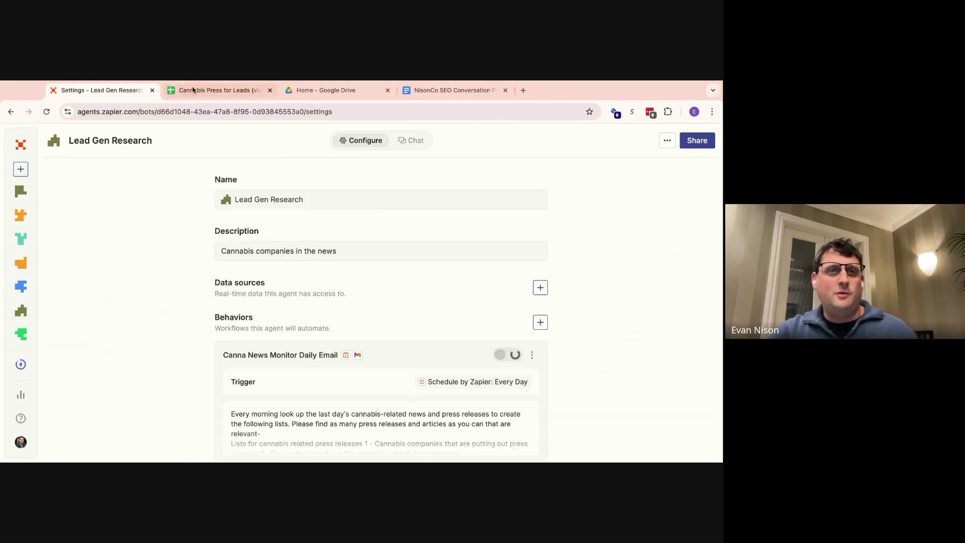
Step: Browse the Feedly cannabis and CBD/hemp product lead sheets in the Cannabis Press for Leads spreadsheet
{"action": "left_click", "coordinate": [216, 90]}
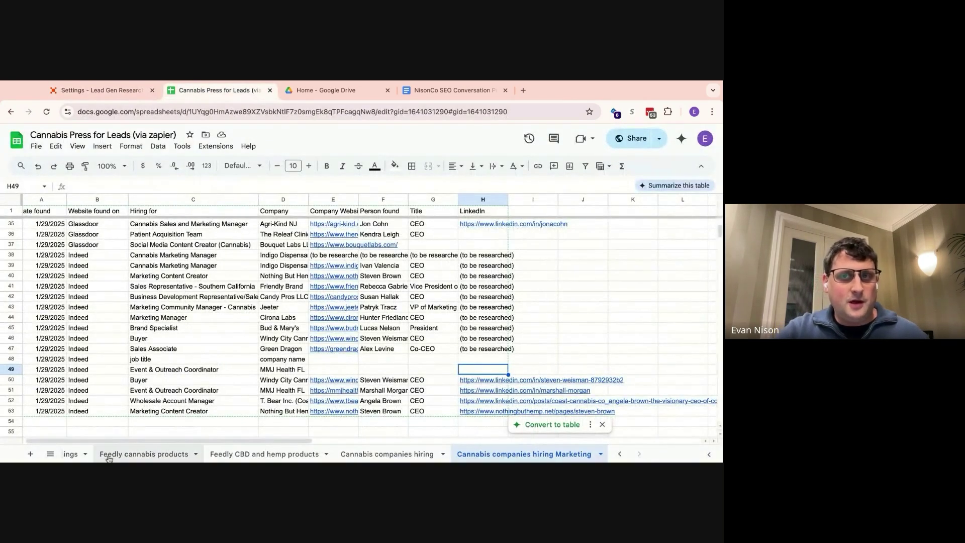
{"action": "left_click", "coordinate": [227, 454]}
{"action": "left_click", "coordinate": [137, 454]}
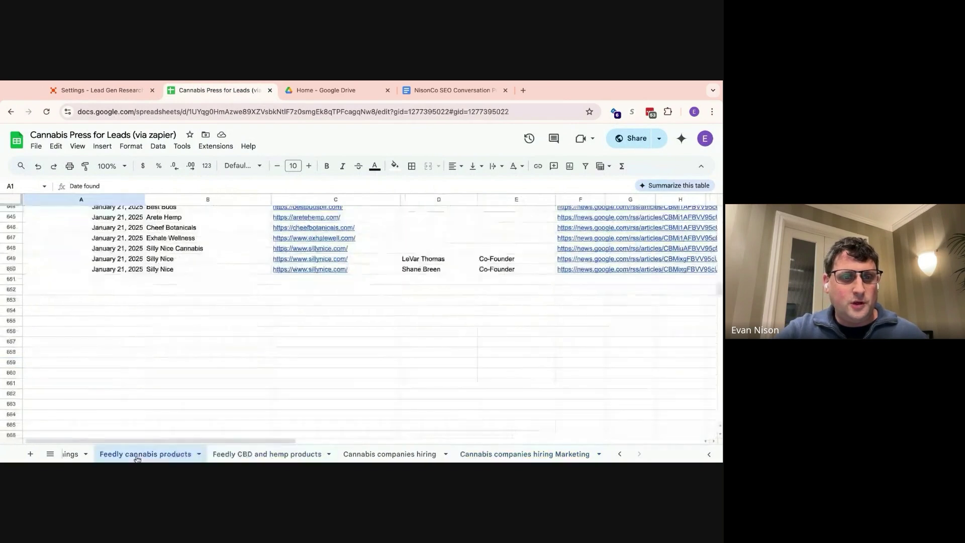
{"action": "scroll", "coordinate": [121, 455], "scroll_direction": "up", "scroll_amount": 3}
{"action": "left_click", "coordinate": [121, 454]}
Step: Return to the Lead Gen Research settings and scroll down to its Behaviors list
{"action": "left_click", "coordinate": [99, 91]}
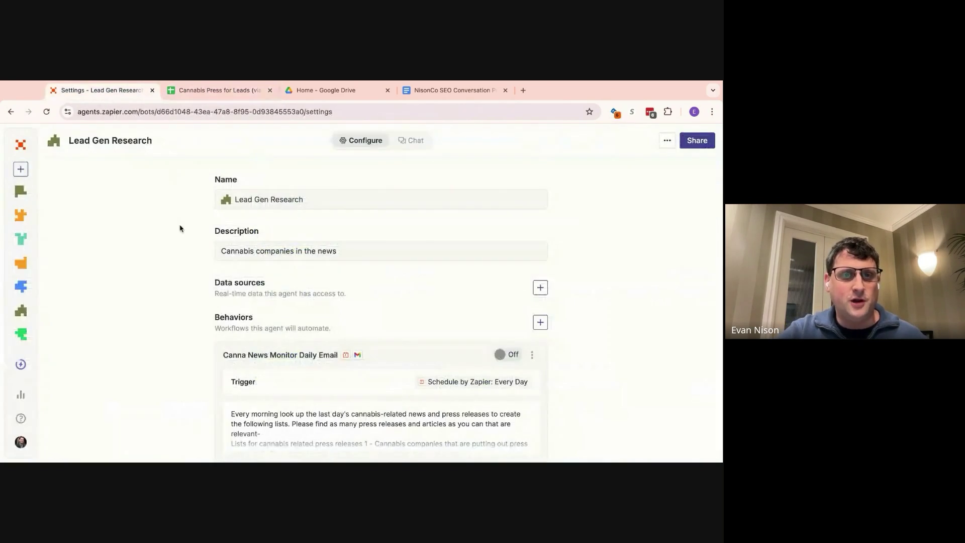
{"action": "scroll", "coordinate": [411, 208], "scroll_direction": "down", "scroll_amount": 1}
{"action": "scroll", "coordinate": [410, 208], "scroll_direction": "down", "scroll_amount": 2}
{"action": "scroll", "coordinate": [625, 377], "scroll_direction": "down", "scroll_amount": 3}
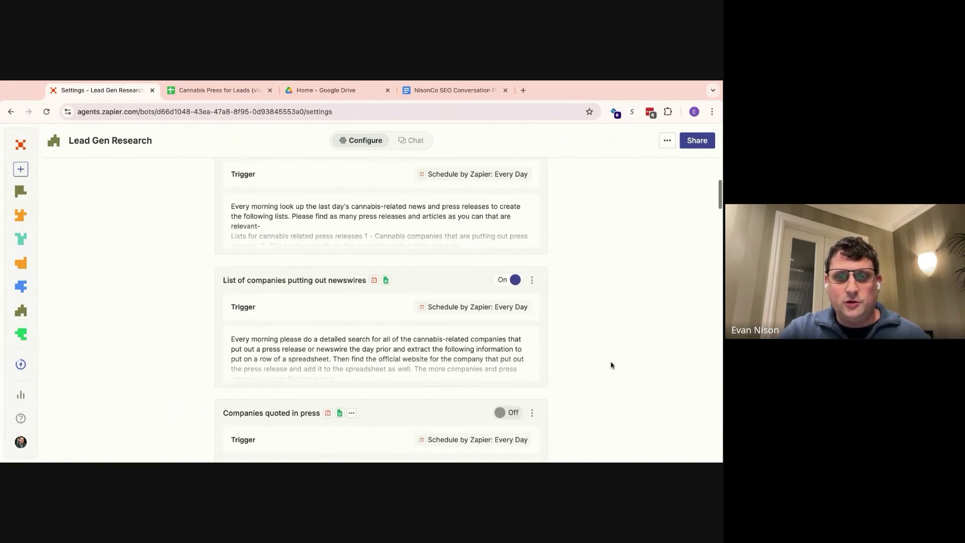
{"action": "left_click", "coordinate": [297, 282]}
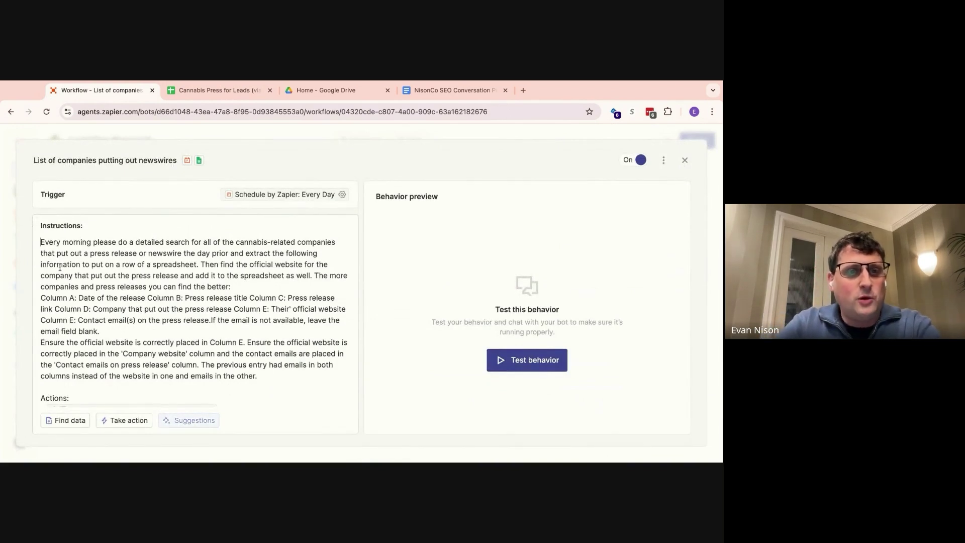
{"action": "left_click_drag", "start_coordinate": [109, 240], "coordinate": [317, 241]}
{"action": "left_click_drag", "start_coordinate": [117, 254], "coordinate": [195, 253]}
{"action": "left_click", "coordinate": [169, 251]}
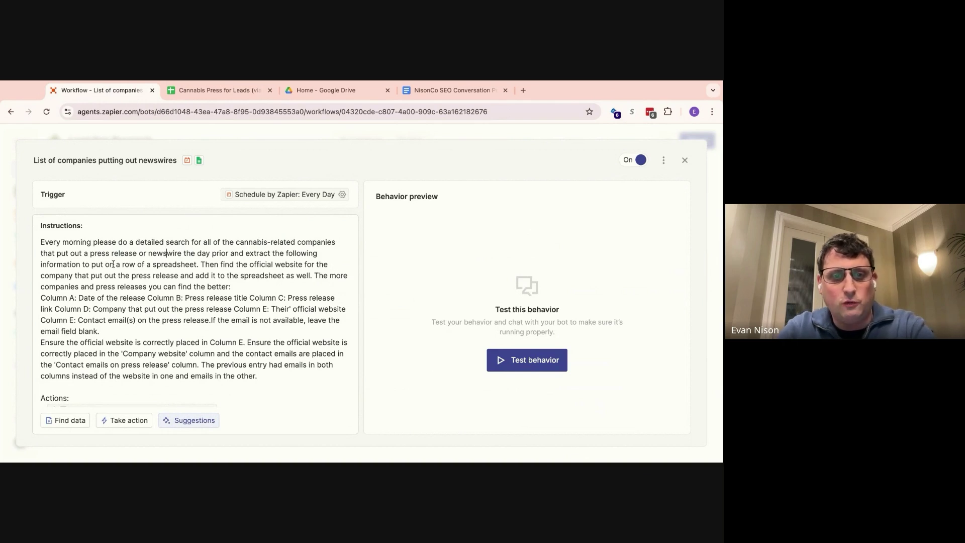
{"action": "left_click_drag", "start_coordinate": [177, 264], "coordinate": [121, 264]}
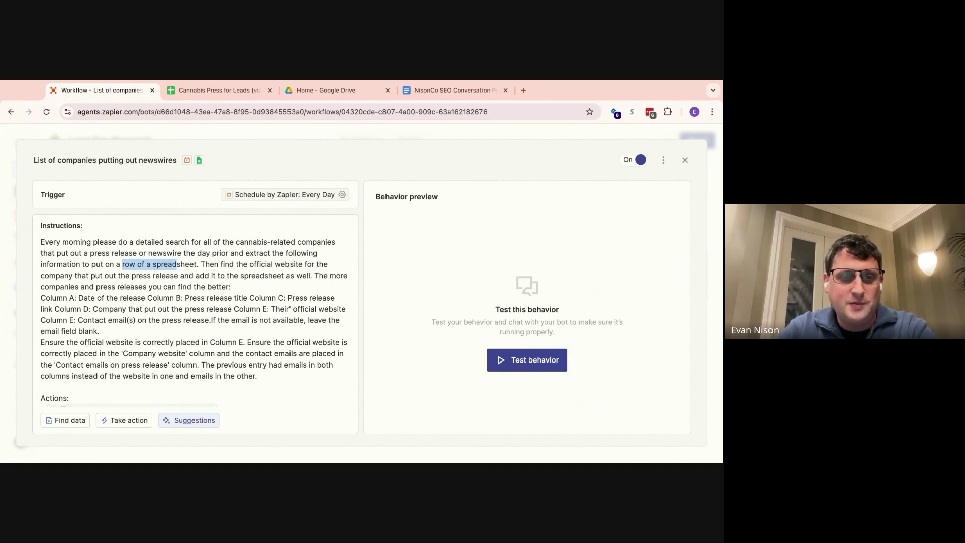
{"action": "scroll", "coordinate": [199, 322], "scroll_direction": "down", "scroll_amount": 1}
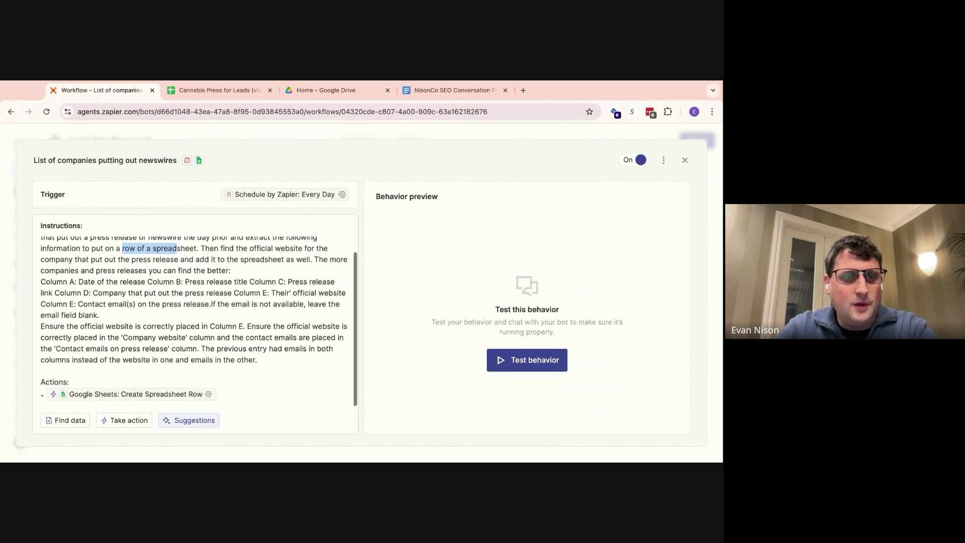
{"action": "scroll", "coordinate": [113, 307], "scroll_direction": "up", "scroll_amount": 1}
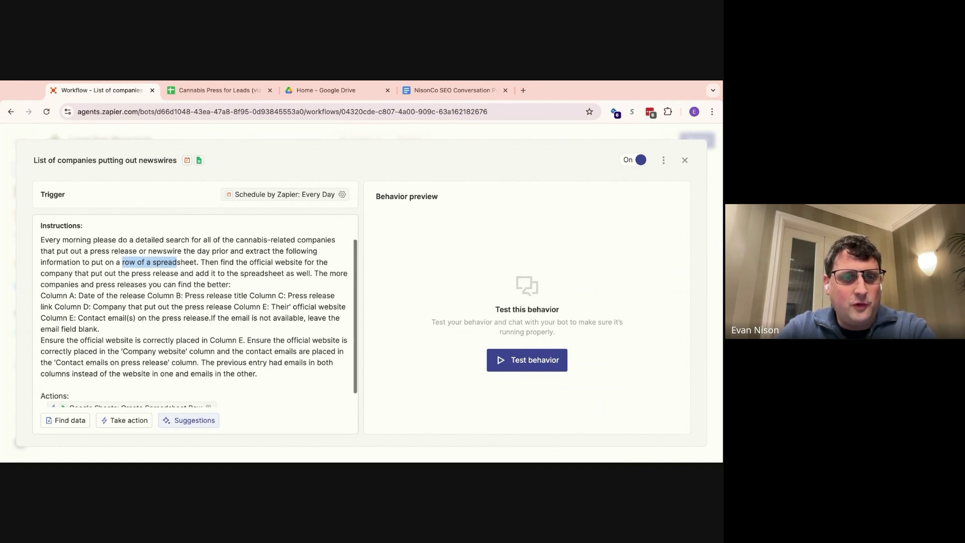
{"action": "left_click", "coordinate": [113, 307]}
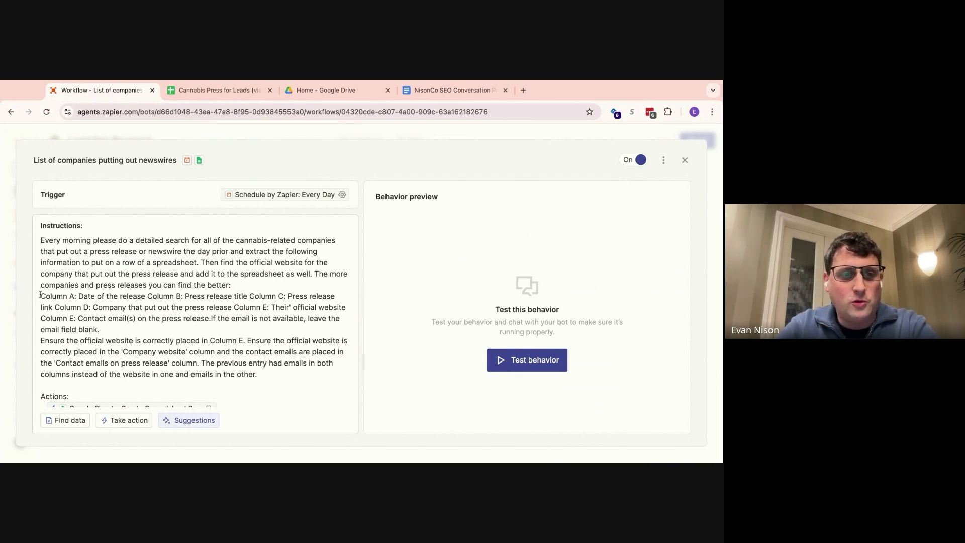
{"action": "left_click_drag", "start_coordinate": [40, 295], "coordinate": [340, 319]}
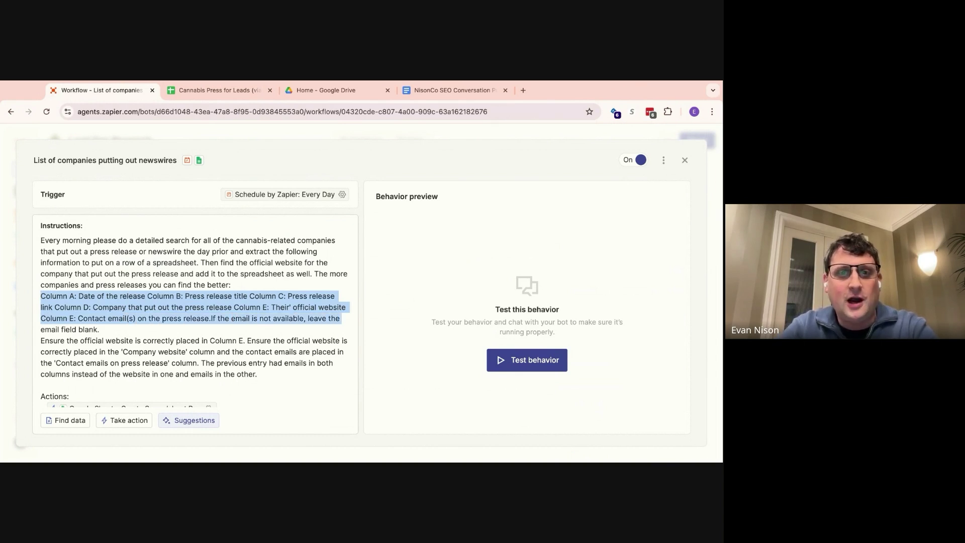
{"action": "scroll", "coordinate": [196, 312], "scroll_direction": "down", "scroll_amount": 1}
{"action": "scroll", "coordinate": [197, 312], "scroll_direction": "up", "scroll_amount": 1}
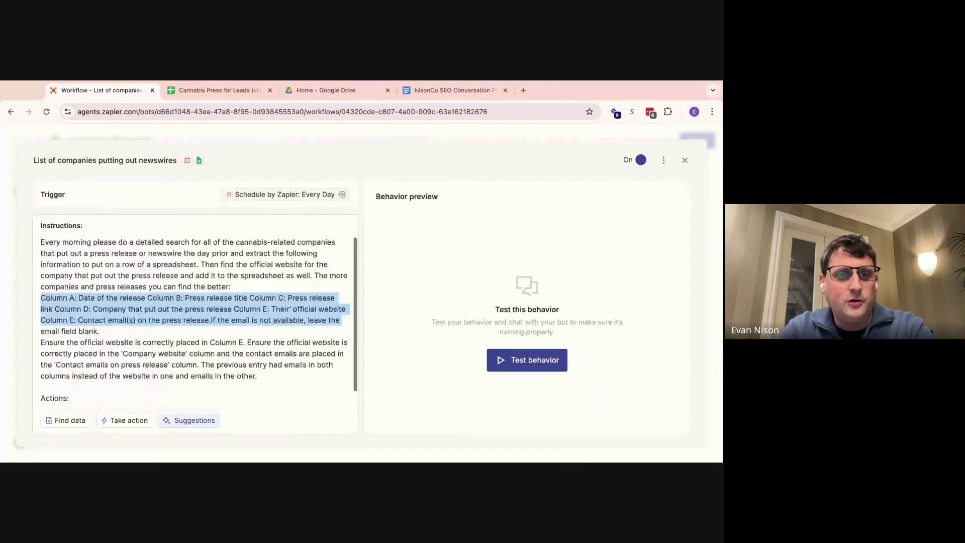
{"action": "left_click", "coordinate": [294, 271]}
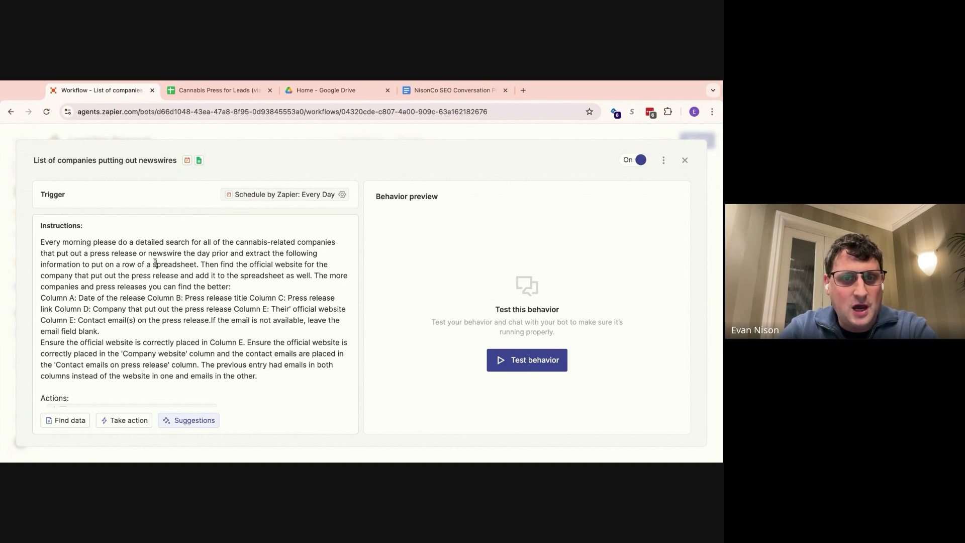
{"action": "left_click_drag", "start_coordinate": [265, 265], "coordinate": [328, 264]}
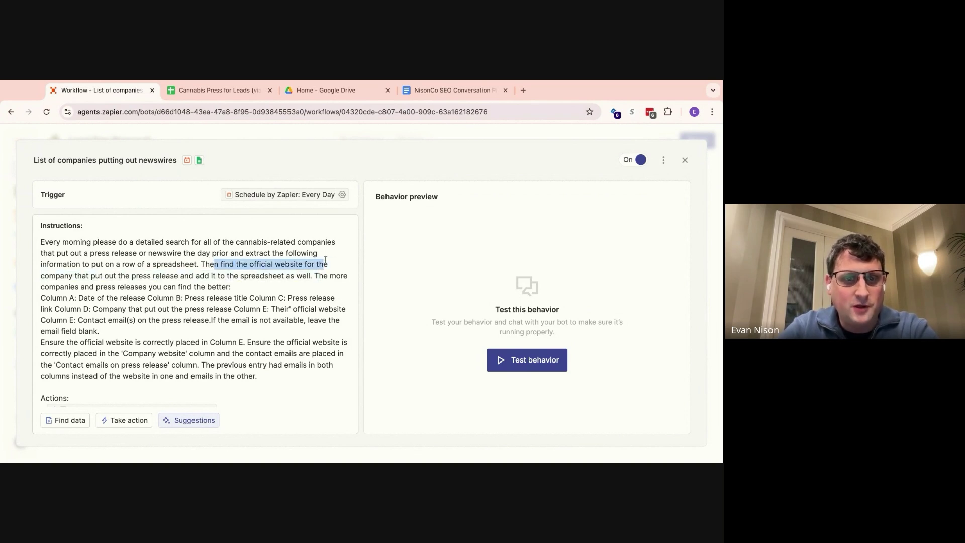
{"action": "left_click_drag", "start_coordinate": [45, 342], "coordinate": [211, 354]}
{"action": "left_click", "coordinate": [216, 335]}
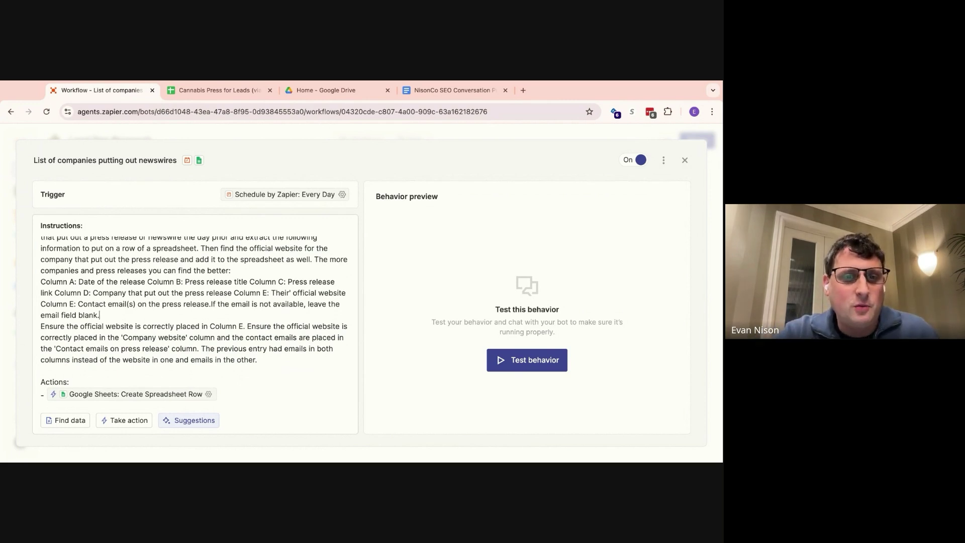
{"action": "left_click_drag", "start_coordinate": [45, 327], "coordinate": [291, 327]}
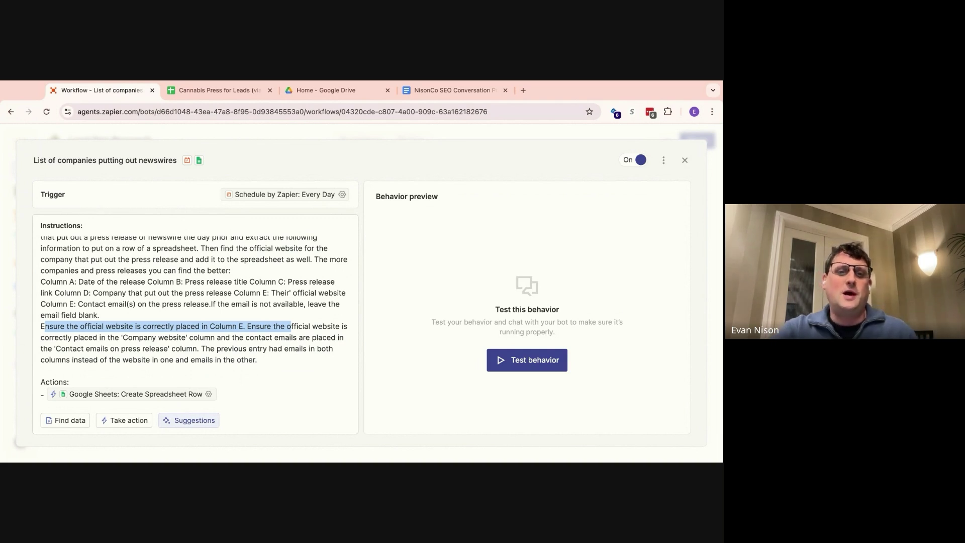
{"action": "left_click", "coordinate": [306, 304]}
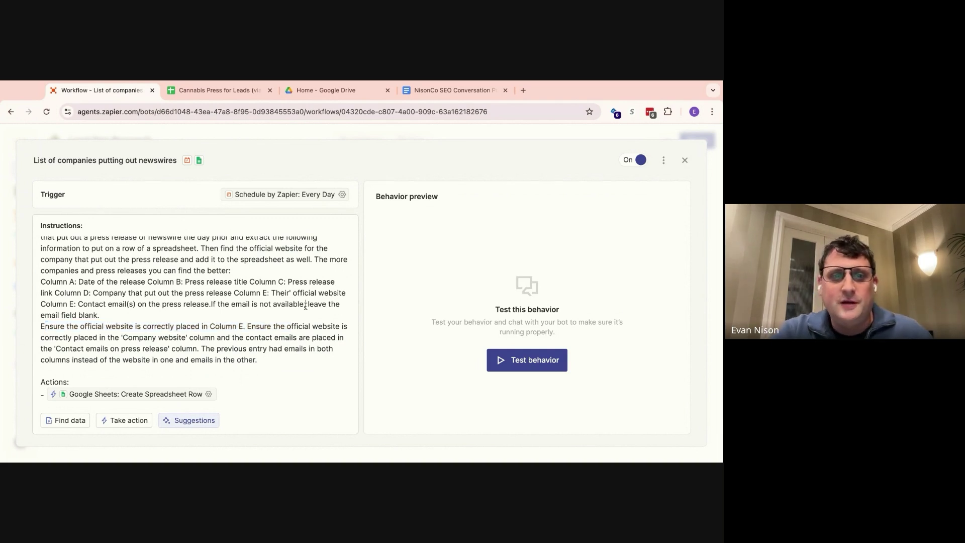
Step: Close the newswire workflow and open the Cannabis Job Finder Daily (Glassdoor) workflow
{"action": "left_click", "coordinate": [685, 160]}
{"action": "scroll", "coordinate": [503, 425], "scroll_direction": "down", "scroll_amount": 4}
{"action": "scroll", "coordinate": [503, 425], "scroll_direction": "down", "scroll_amount": 10}
{"action": "scroll", "coordinate": [382, 309], "scroll_direction": "down", "scroll_amount": 10}
{"action": "scroll", "coordinate": [382, 310], "scroll_direction": "down", "scroll_amount": 10}
{"action": "scroll", "coordinate": [324, 338], "scroll_direction": "down", "scroll_amount": 5}
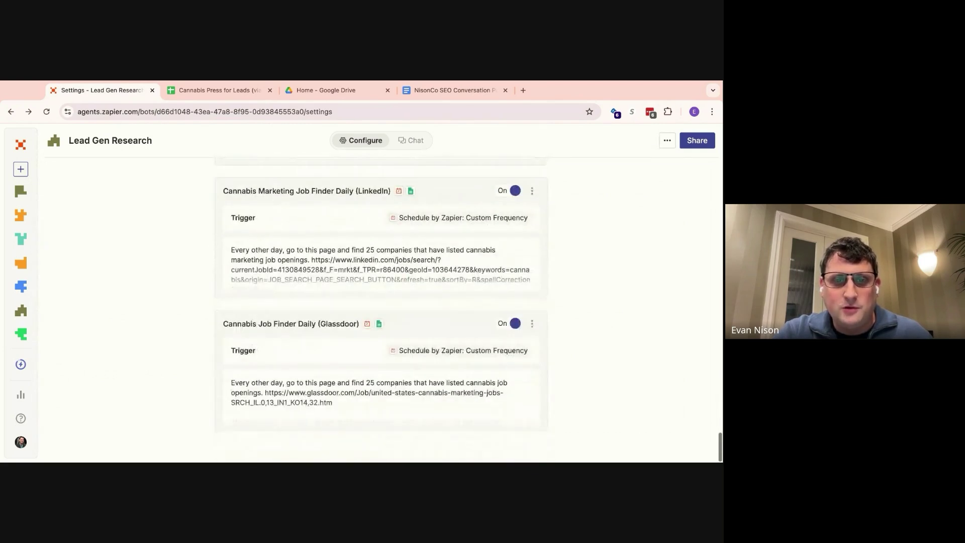
{"action": "left_click", "coordinate": [319, 334]}
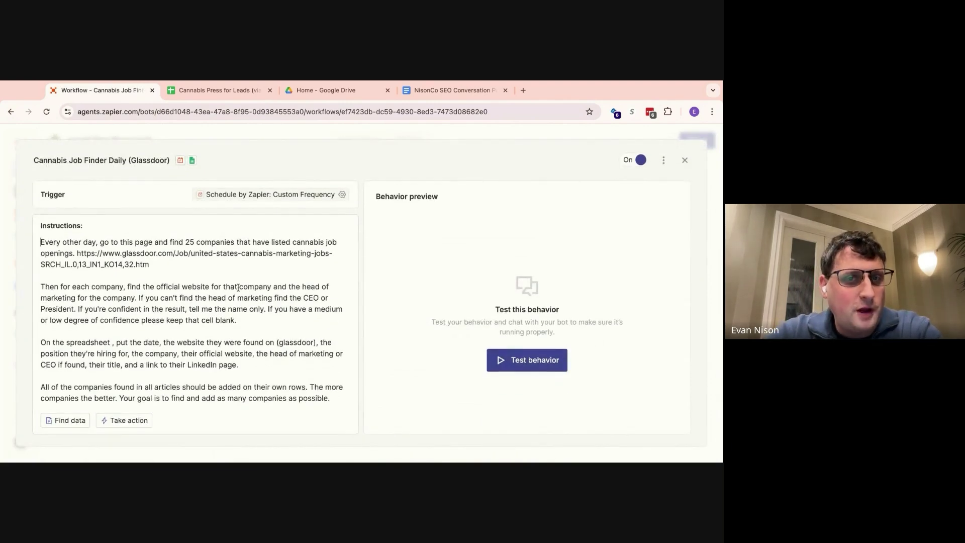
Step: Highlight the Glassdoor job listings URL and the 'find 25 companies' phrase in its instructions
{"action": "scroll", "coordinate": [238, 287], "scroll_direction": "down", "scroll_amount": 1}
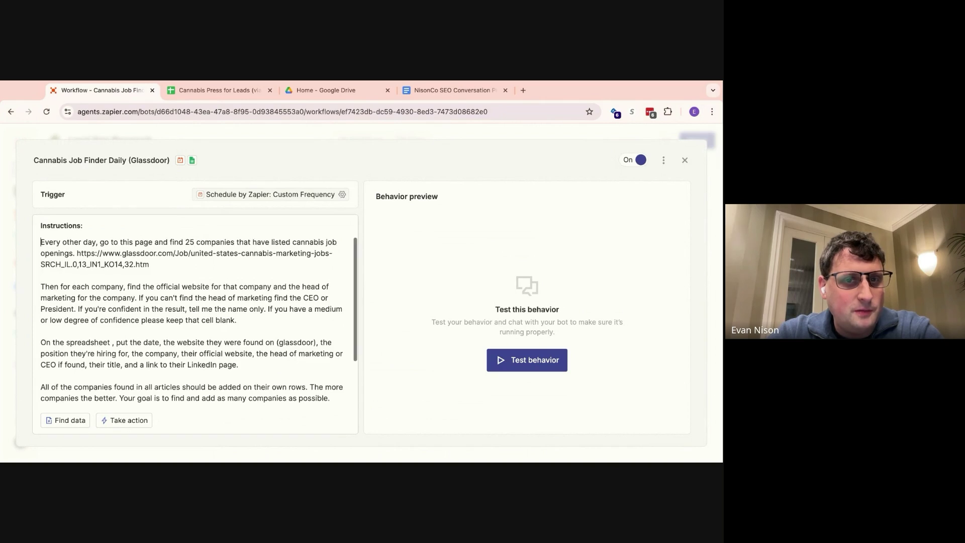
{"action": "left_click_drag", "start_coordinate": [42, 241], "coordinate": [173, 253]}
{"action": "left_click", "coordinate": [75, 253]}
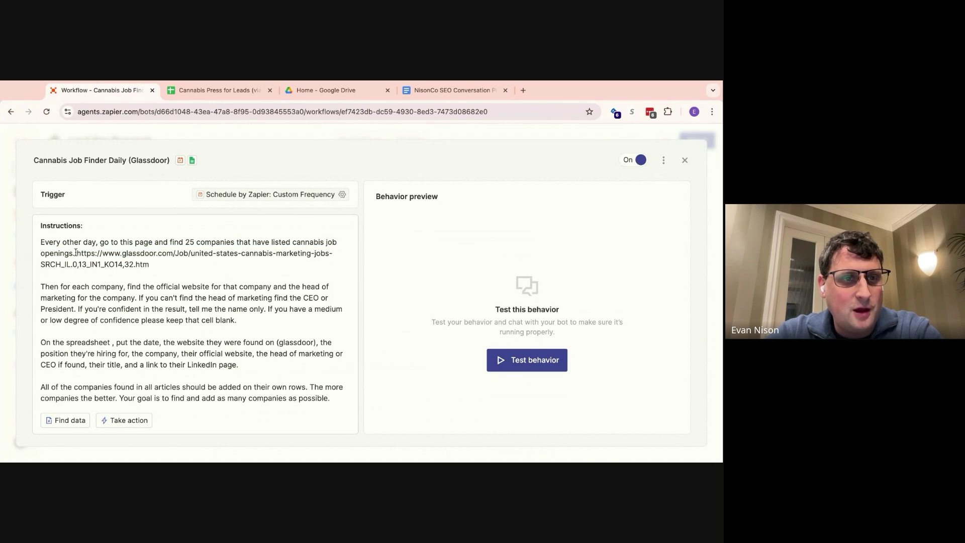
{"action": "key", "text": "shift+alt+Down"}
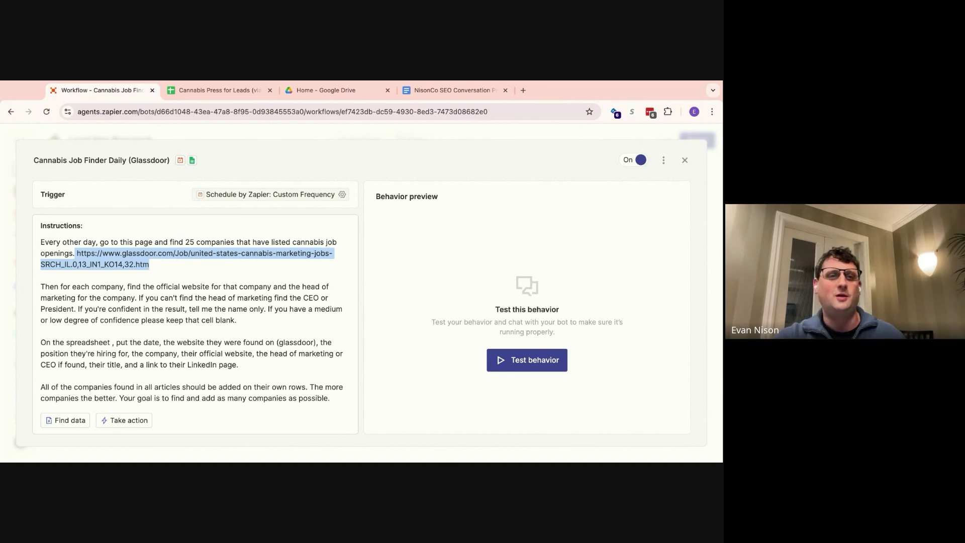
{"action": "key", "text": "Right"}
{"action": "left_click", "coordinate": [146, 242]}
{"action": "key", "text": "shift+alt+Right"}
{"action": "key", "text": "shift+alt+Right"}
{"action": "key", "text": "shift+alt+Right"}
{"action": "key", "text": "shift+alt+Right"}
{"action": "key", "text": "shift+alt+Right"}
{"action": "key", "text": "shift+alt+Right"}
{"action": "key", "text": "shift+alt+Right"}
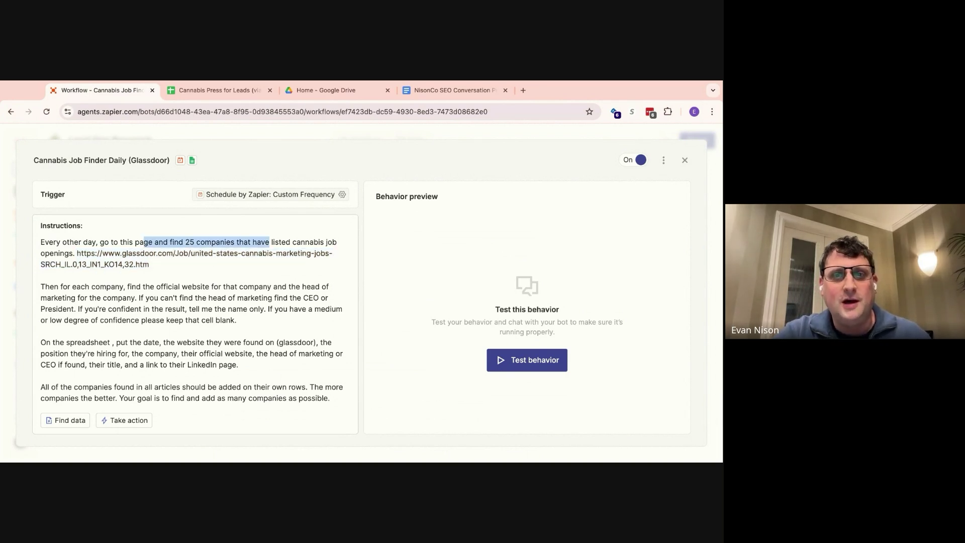
{"action": "key", "text": "Right"}
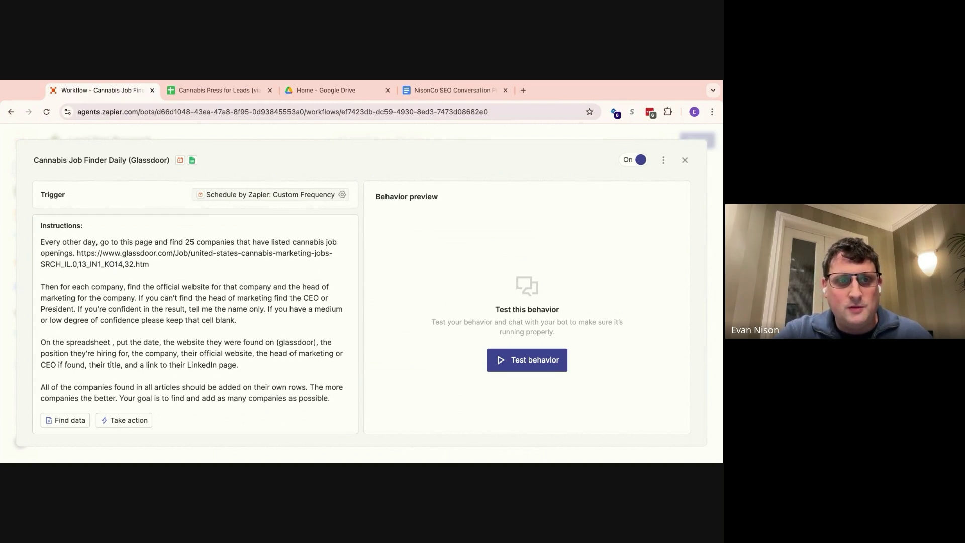
{"action": "left_click", "coordinate": [40, 242]}
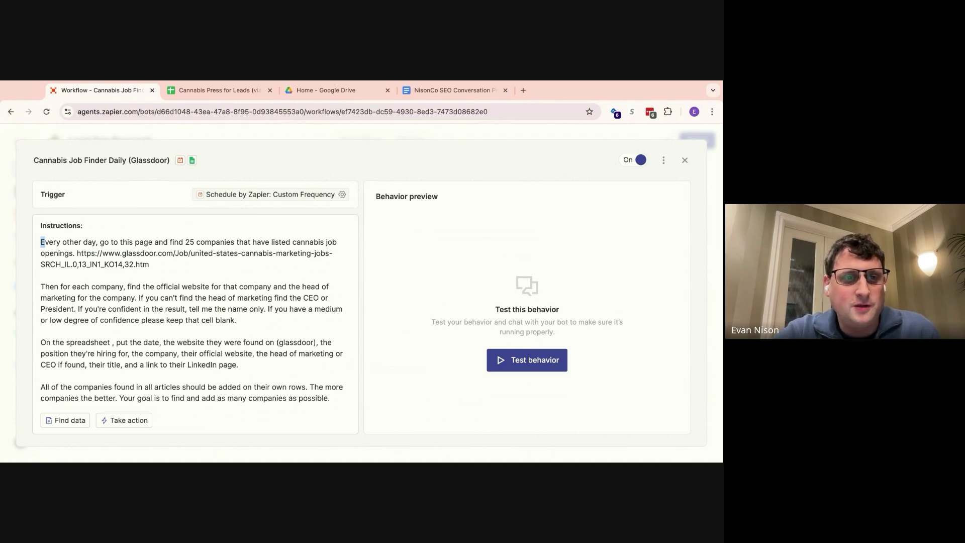
{"action": "scroll", "coordinate": [199, 319], "scroll_direction": "down", "scroll_amount": 1}
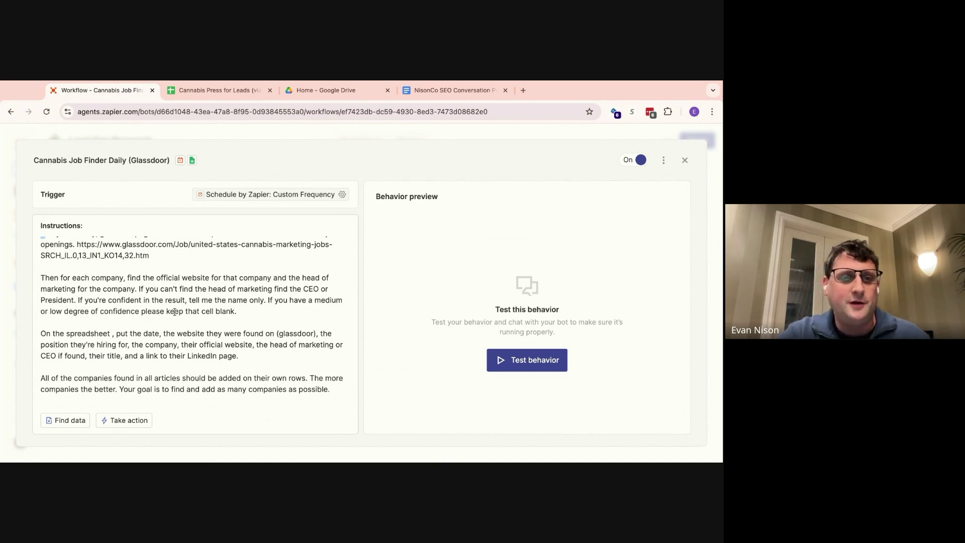
Step: Open the Cannabis companies hiring Marketing sheet and select Title cells G39–G52, including the CEO entry
{"action": "left_click", "coordinate": [221, 92]}
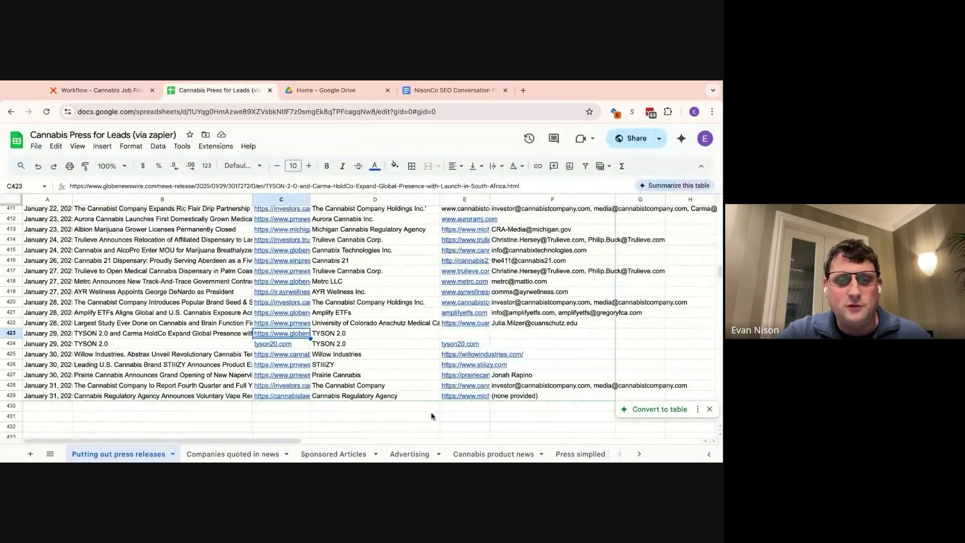
{"action": "scroll", "coordinate": [429, 454], "scroll_direction": "right", "scroll_amount": 10}
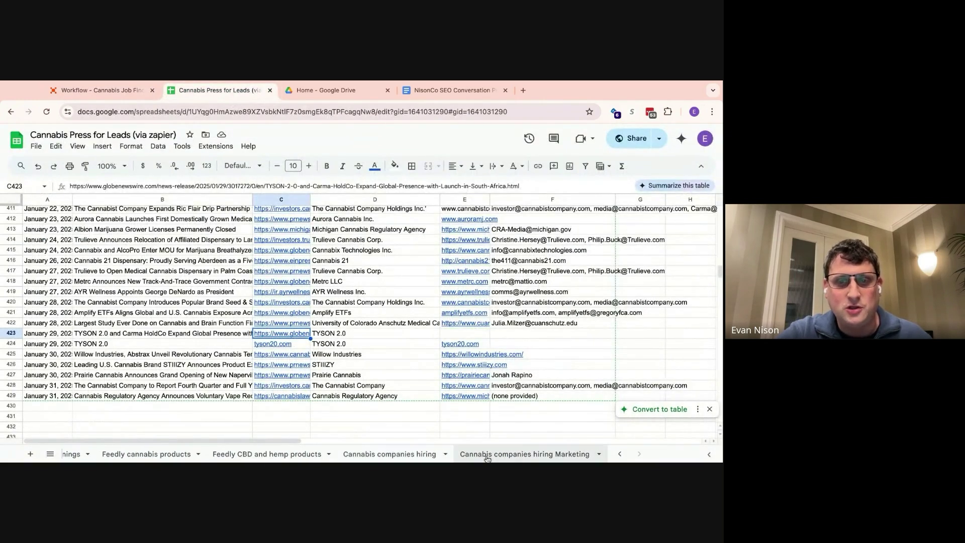
{"action": "left_click", "coordinate": [524, 454]}
{"action": "key", "text": "shift+Down"}
{"action": "key", "text": "shift+Down"}
{"action": "key", "text": "shift+Down"}
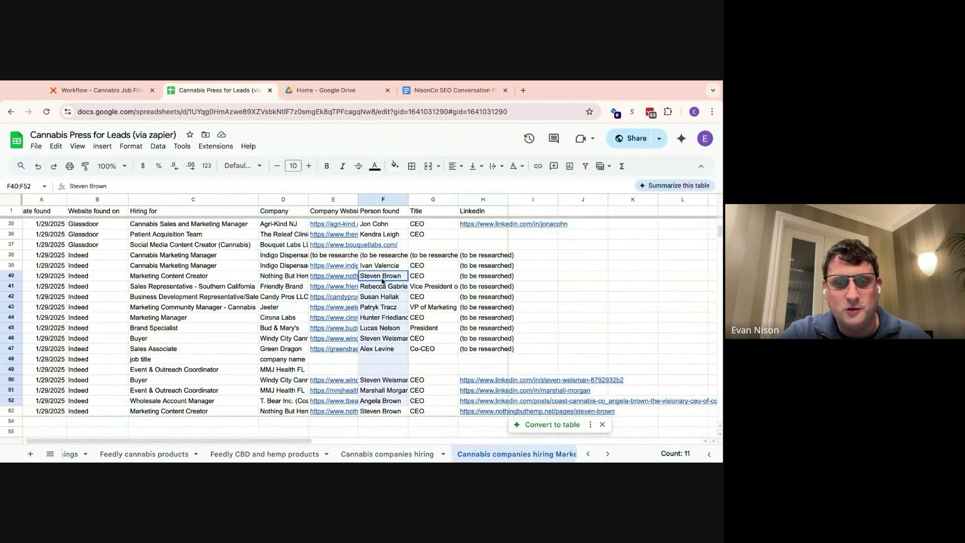
{"action": "left_click", "coordinate": [437, 278]}
{"action": "key", "text": "shift+Down"}
{"action": "key", "text": "shift+Down"}
{"action": "key", "text": "shift+Down"}
{"action": "key", "text": "shift+Down"}
{"action": "key", "text": "shift+Down"}
{"action": "key", "text": "shift+Down"}
{"action": "key", "text": "shift+Down"}
{"action": "key", "text": "shift+Down"}
{"action": "key", "text": "shift+Down"}
{"action": "key", "text": "shift+Down"}
{"action": "key", "text": "shift+Down"}
{"action": "key", "text": "shift+Down"}
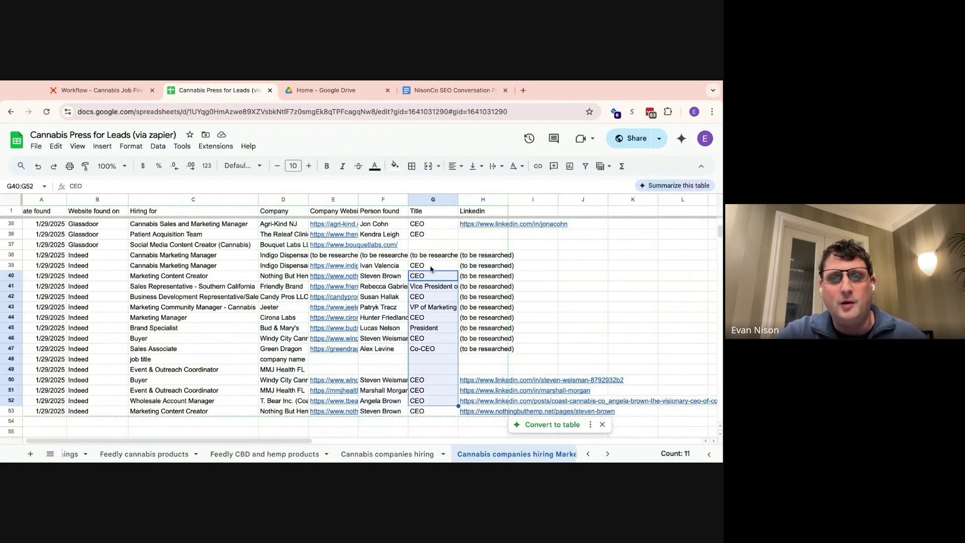
{"action": "left_click", "coordinate": [430, 268]}
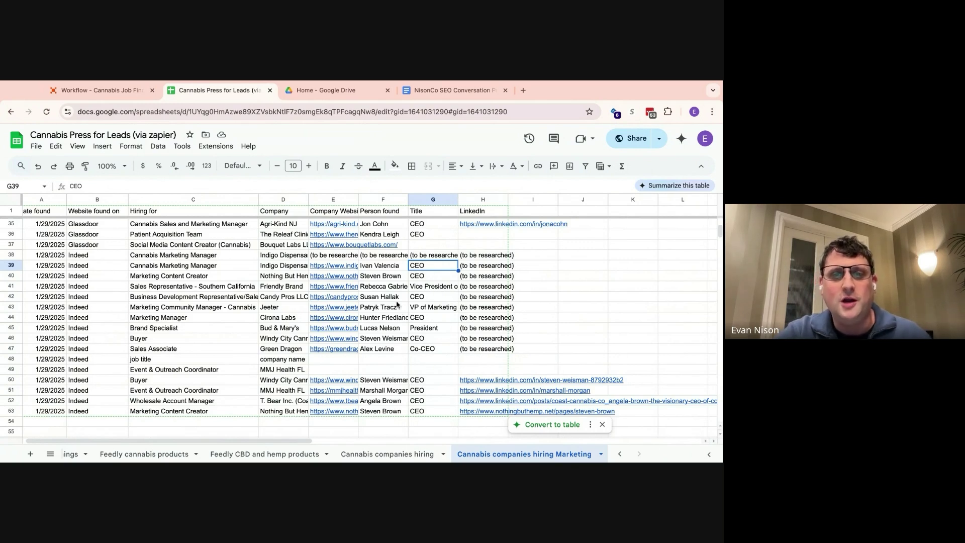
Step: Select Person found cells F39–F53 and the VP of Marketing title, then return to the Job Finder workflow
{"action": "left_click", "coordinate": [387, 269]}
{"action": "key", "text": "shift+Down"}
{"action": "key", "text": "shift+Down"}
{"action": "key", "text": "shift+Down"}
{"action": "key", "text": "shift+Down"}
{"action": "key", "text": "shift+Down"}
{"action": "key", "text": "shift+Down"}
{"action": "key", "text": "shift+Down"}
{"action": "key", "text": "shift+Down"}
{"action": "key", "text": "shift+Down"}
{"action": "key", "text": "shift+Down"}
{"action": "key", "text": "shift+Down"}
{"action": "key", "text": "shift+Down"}
{"action": "key", "text": "shift+Down"}
{"action": "key", "text": "shift+Down"}
{"action": "key", "text": "shift+Down"}
{"action": "key", "text": "shift+Down"}
{"action": "key", "text": "shift+Up"}
{"action": "key", "text": "shift+Up"}
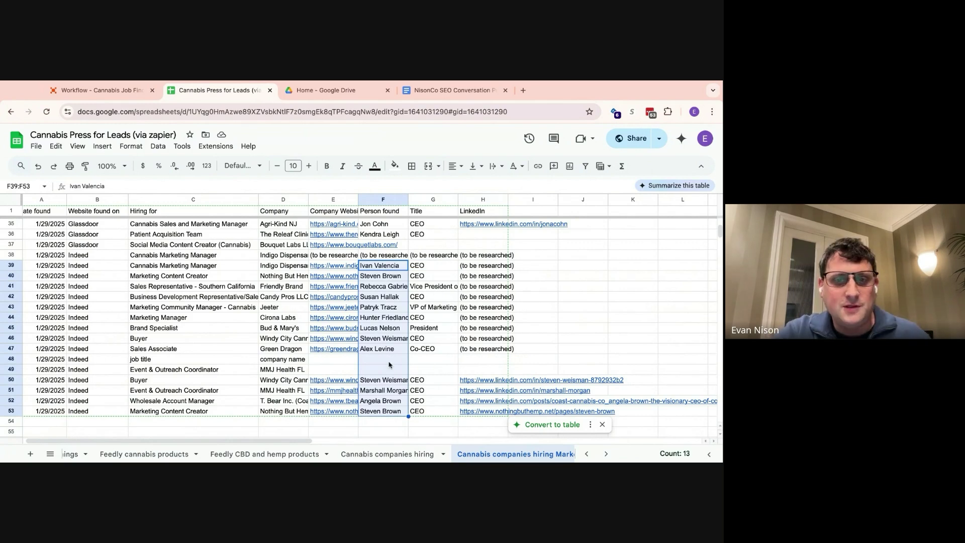
{"action": "left_click", "coordinate": [439, 309]}
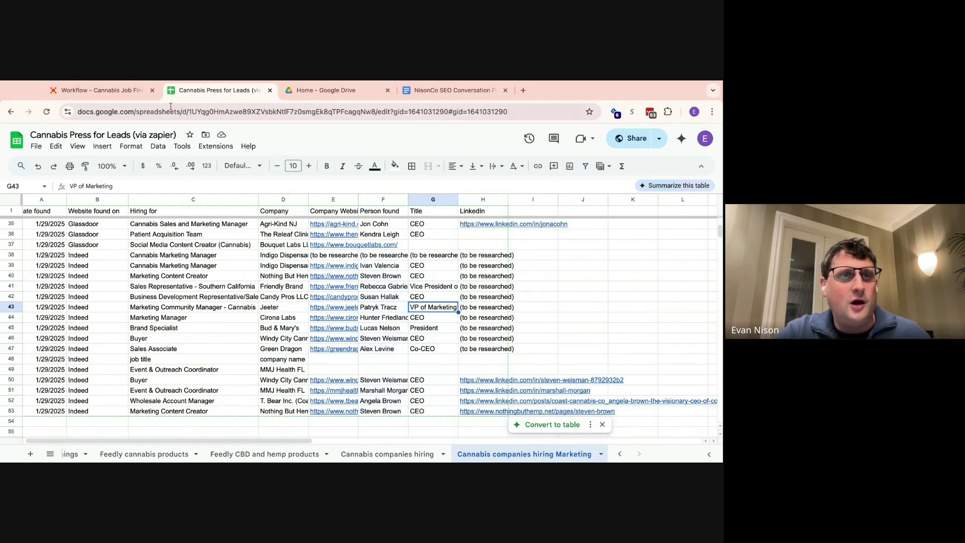
{"action": "left_click", "coordinate": [133, 94]}
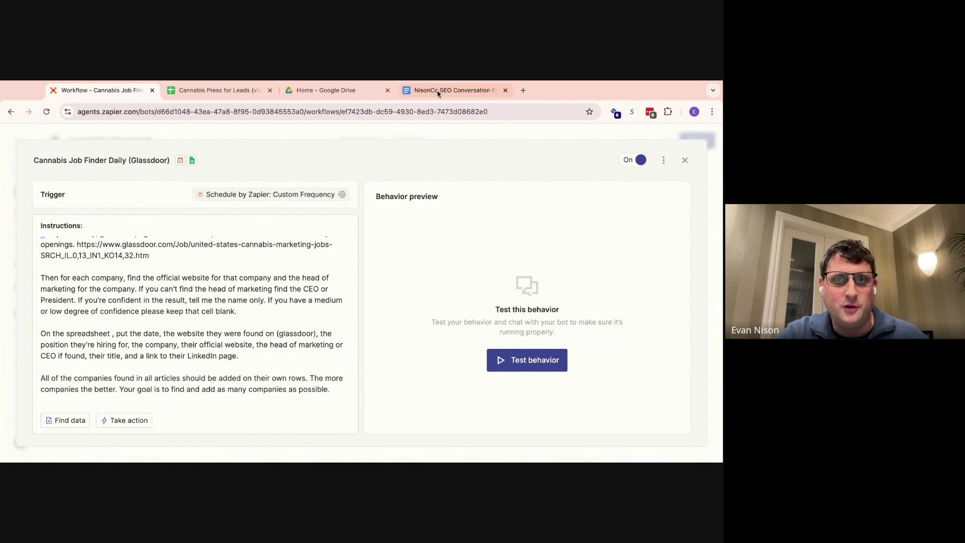
Step: Close the Cannabis Job Finder workflow and open the call assistant agent from the sidebar
{"action": "left_click", "coordinate": [685, 160]}
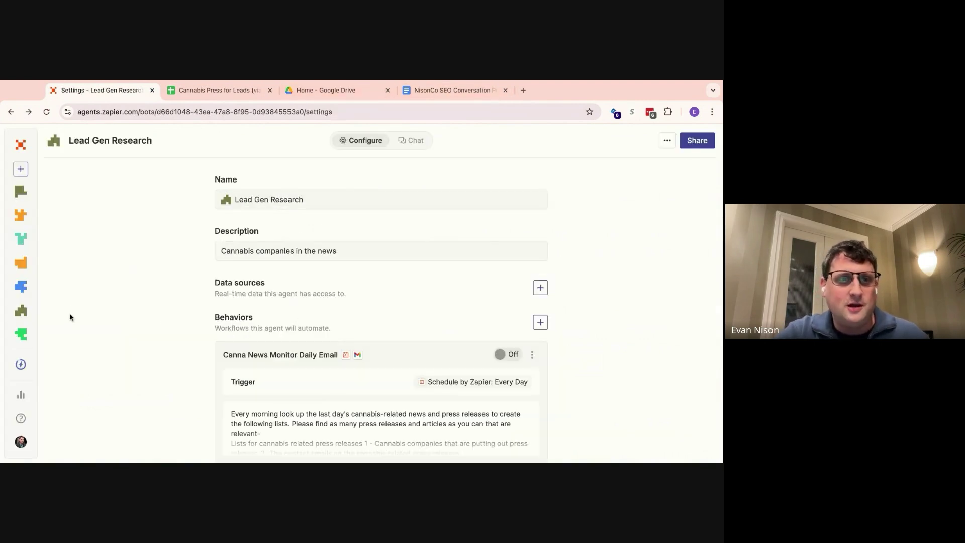
{"action": "mouse_move", "coordinate": [23, 277]}
{"action": "scroll", "coordinate": [23, 276], "scroll_direction": "down", "scroll_amount": 1}
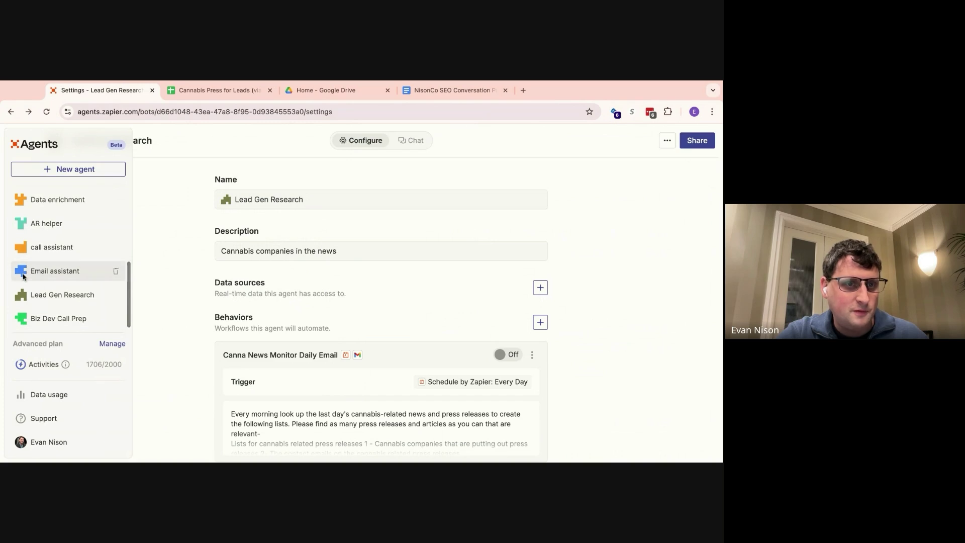
{"action": "left_click", "coordinate": [29, 318]}
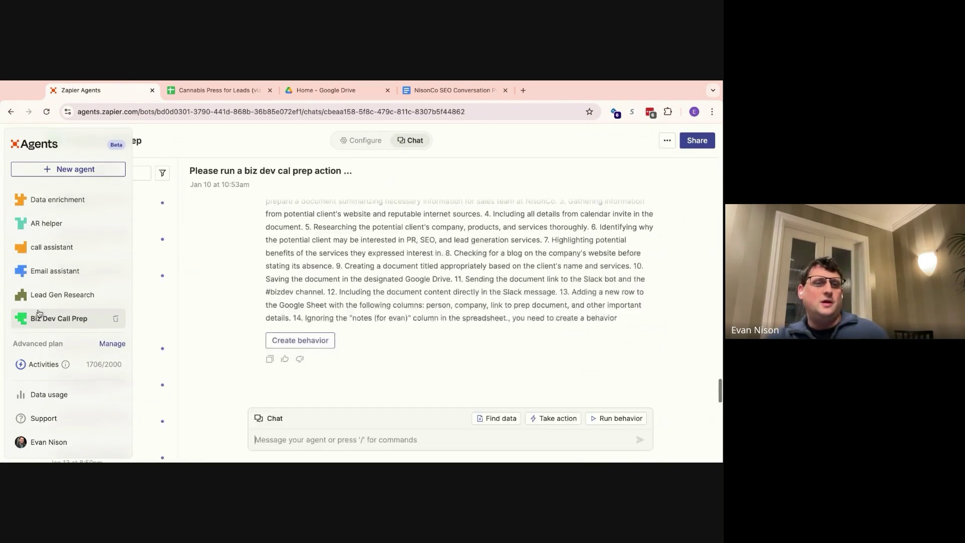
{"action": "left_click", "coordinate": [65, 247]}
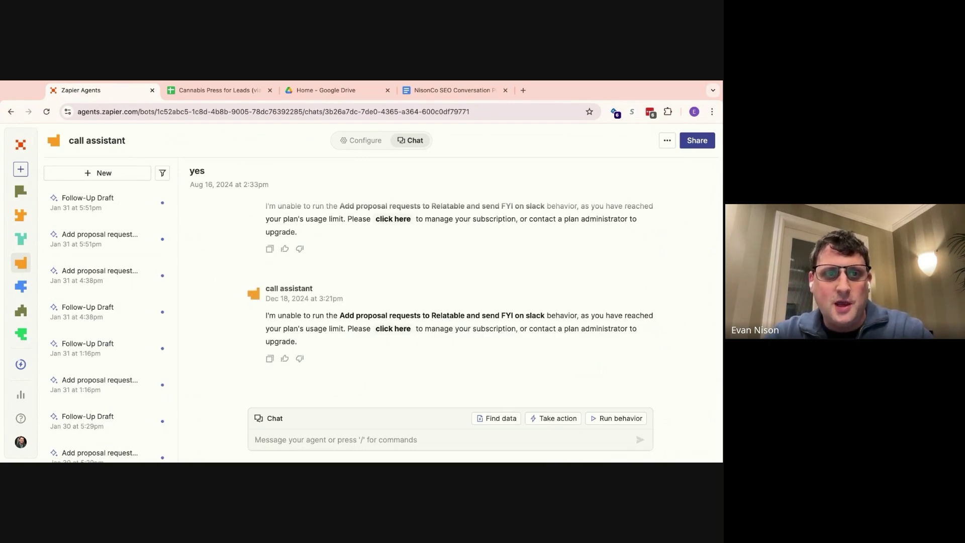
Step: Show the call assistant's configuration, scrolling down to the Follow-Up Draft and Biz Dev Call Briefer behaviors
{"action": "left_click", "coordinate": [364, 143]}
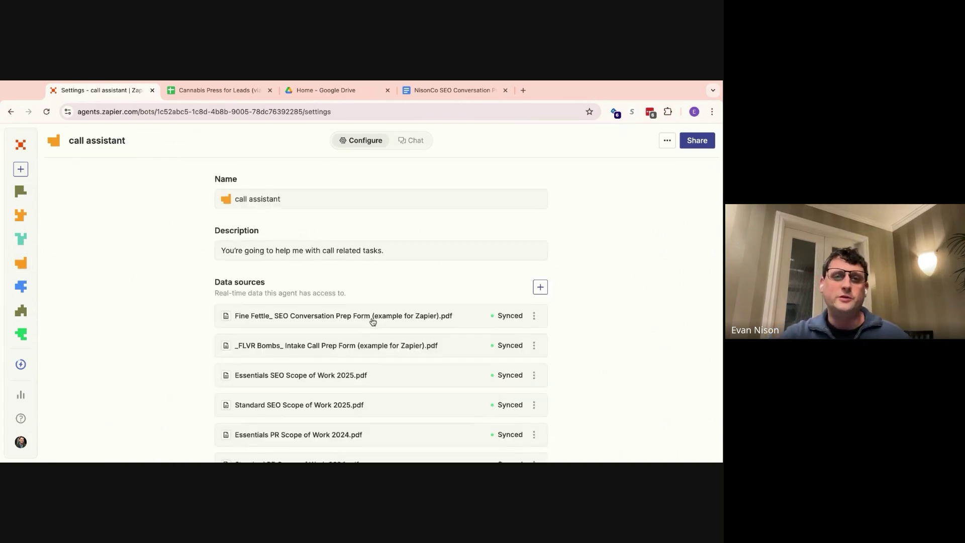
{"action": "scroll", "coordinate": [372, 320], "scroll_direction": "down", "scroll_amount": 1}
{"action": "scroll", "coordinate": [355, 281], "scroll_direction": "down", "scroll_amount": 4}
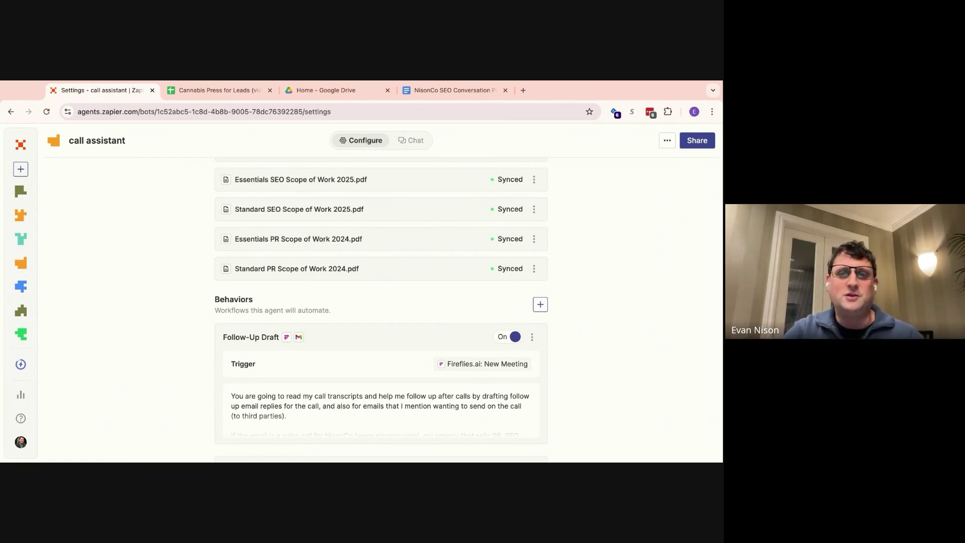
{"action": "scroll", "coordinate": [381, 309], "scroll_direction": "down", "scroll_amount": 4}
{"action": "scroll", "coordinate": [381, 309], "scroll_direction": "up", "scroll_amount": 4}
{"action": "scroll", "coordinate": [381, 310], "scroll_direction": "down", "scroll_amount": 10}
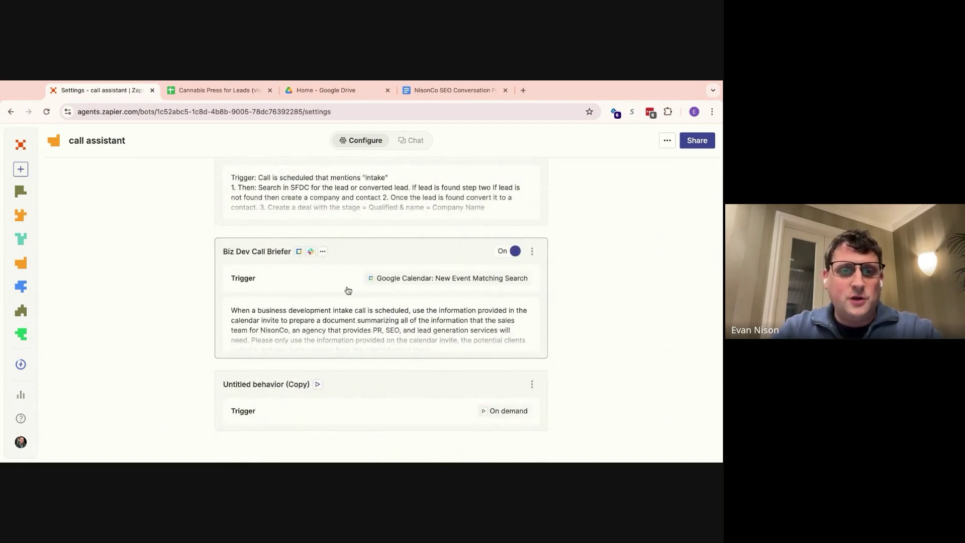
Step: Open the Biz Dev Call Briefer behavior and scroll through its calendar trigger and instructions
{"action": "left_click", "coordinate": [240, 254]}
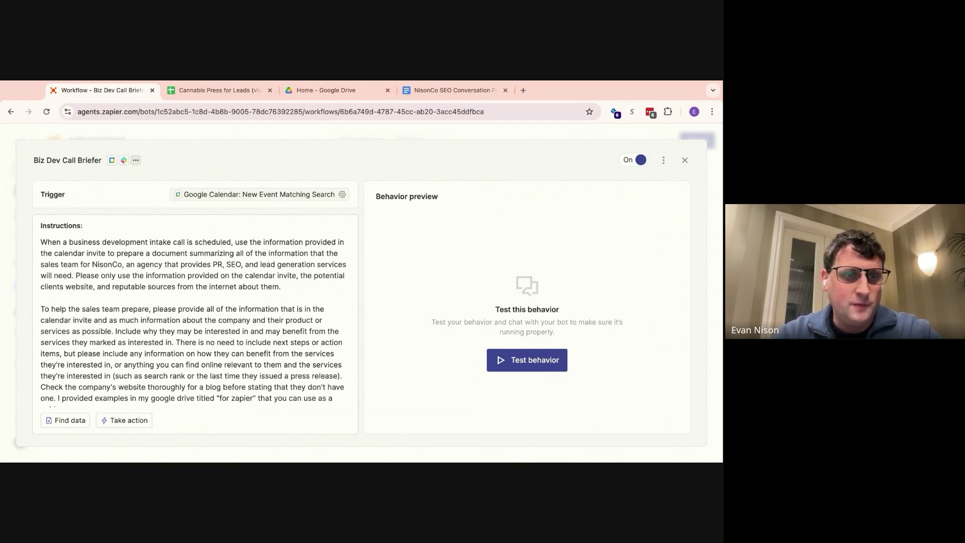
{"action": "scroll", "coordinate": [195, 316], "scroll_direction": "down", "scroll_amount": 2}
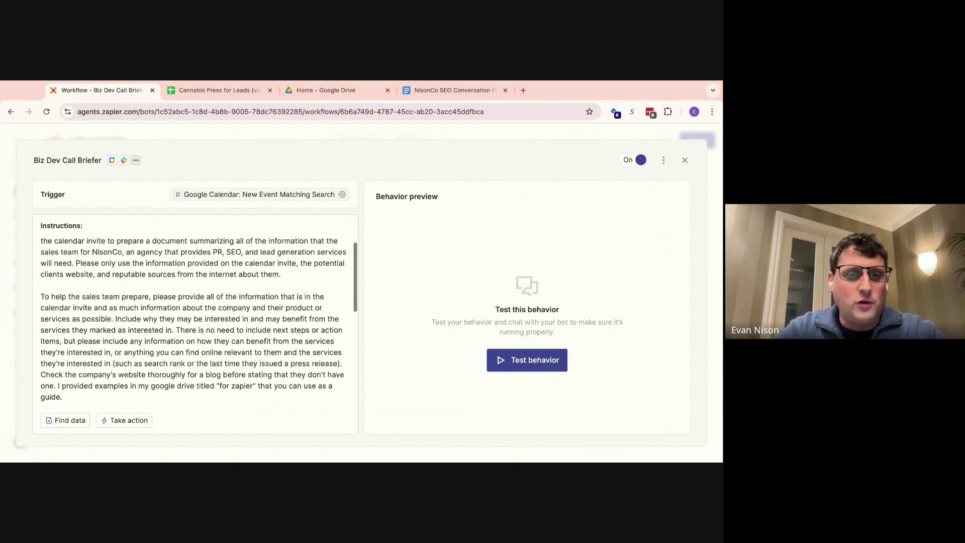
{"action": "scroll", "coordinate": [195, 316], "scroll_direction": "down", "scroll_amount": 5}
{"action": "scroll", "coordinate": [195, 317], "scroll_direction": "up", "scroll_amount": 4}
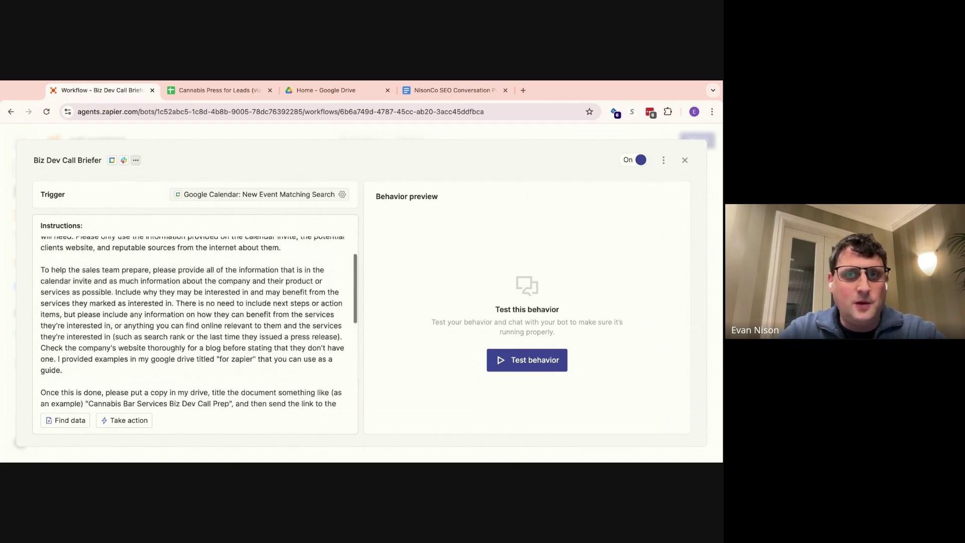
Step: In the NisonCo SEO Conversation Prep doc, highlight the client company name and website lines
{"action": "left_click", "coordinate": [437, 91]}
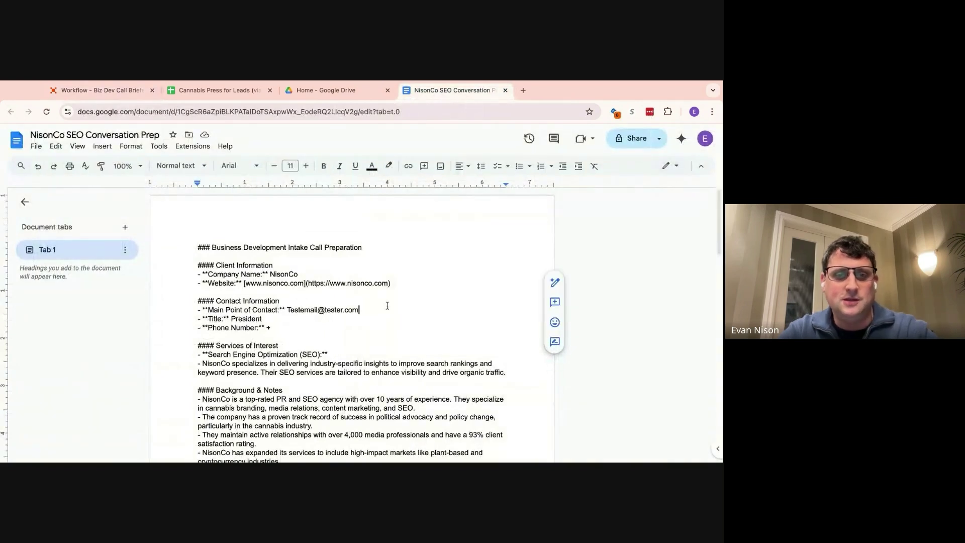
{"action": "scroll", "coordinate": [387, 305], "scroll_direction": "down", "scroll_amount": 2}
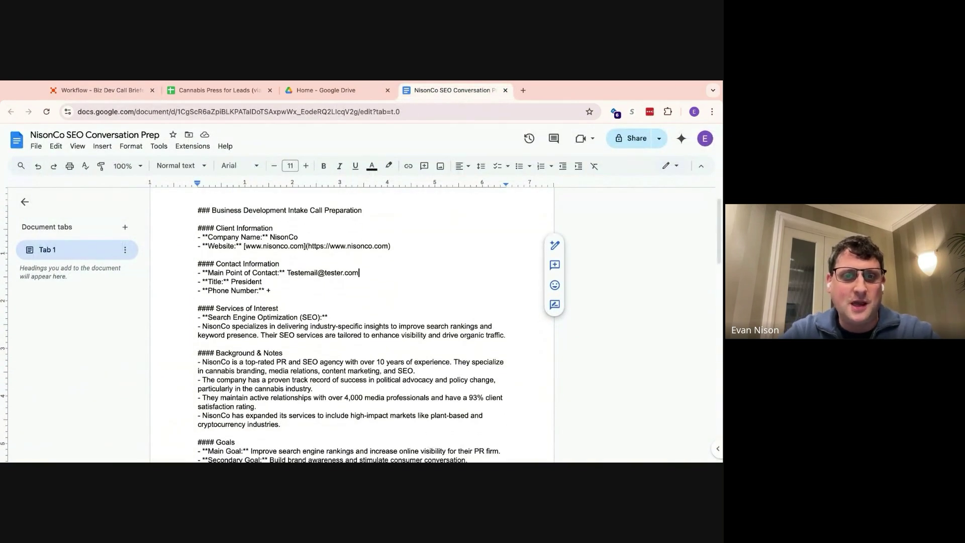
{"action": "left_click", "coordinate": [229, 235]}
{"action": "key", "text": "shift+Down"}
{"action": "key", "text": "shift+Down"}
{"action": "key", "text": "Right"}
Step: Highlight the Search Engine Optimization (SEO) entry under Services of Interest
{"action": "scroll", "coordinate": [352, 321], "scroll_direction": "down", "scroll_amount": 2}
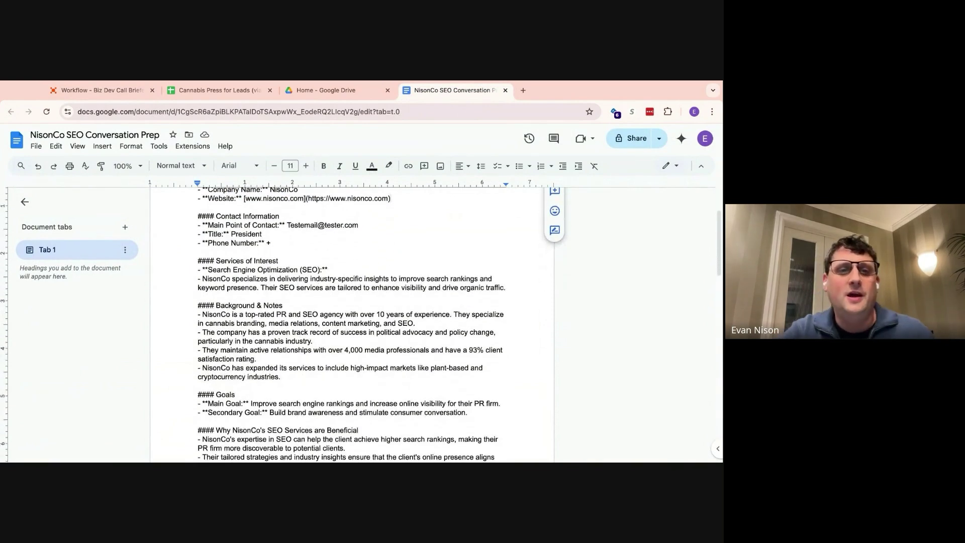
{"action": "double_click", "coordinate": [209, 270]}
{"action": "key", "text": "shift+End"}
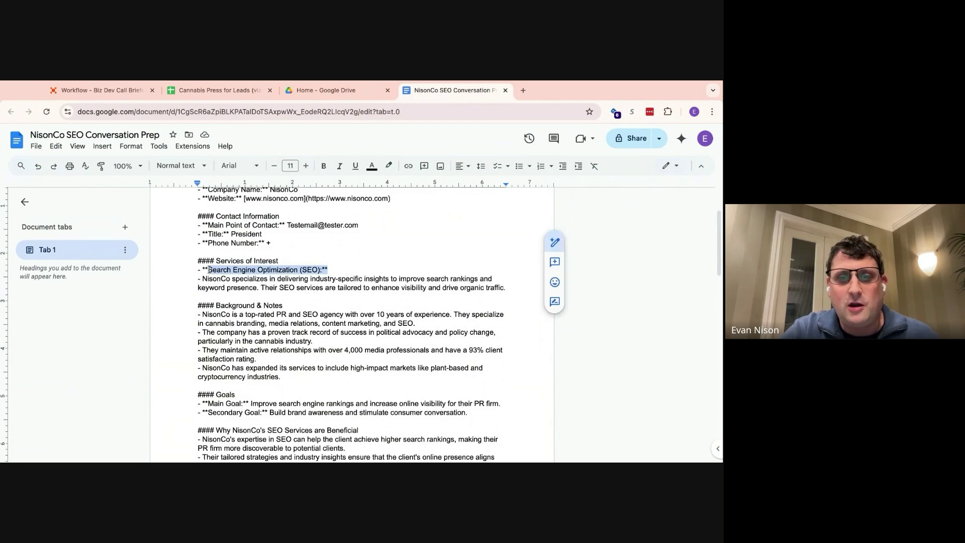
{"action": "key", "text": "shift+Right"}
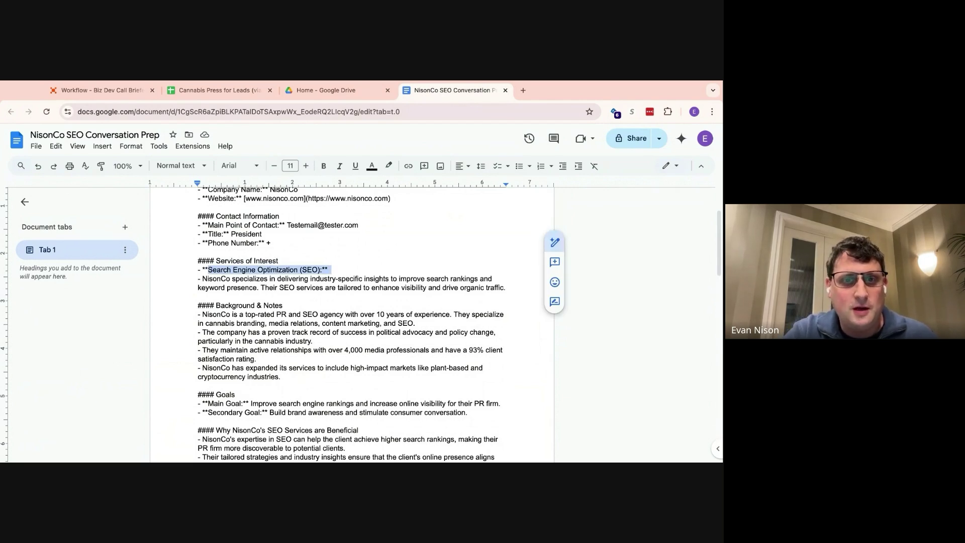
{"action": "left_click", "coordinate": [232, 270]}
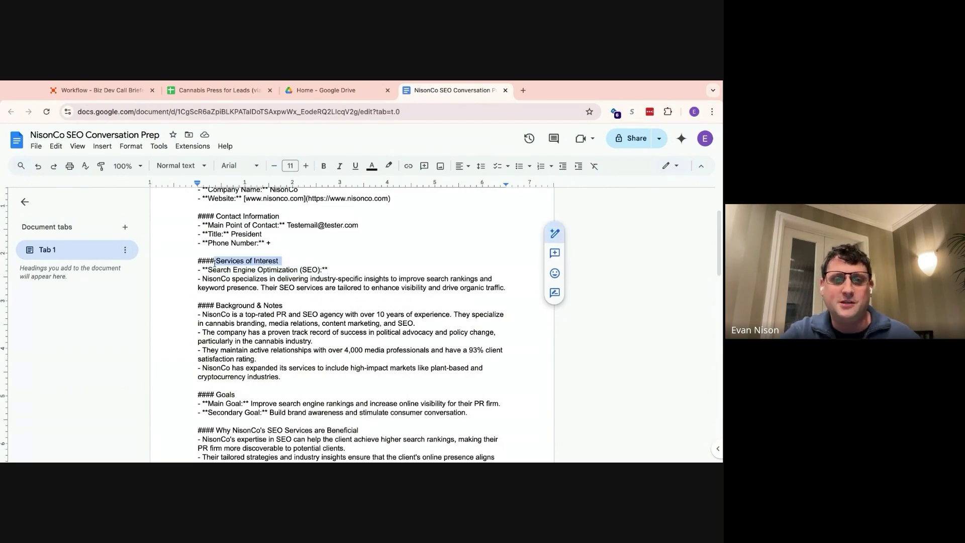
{"action": "left_click", "coordinate": [231, 270]}
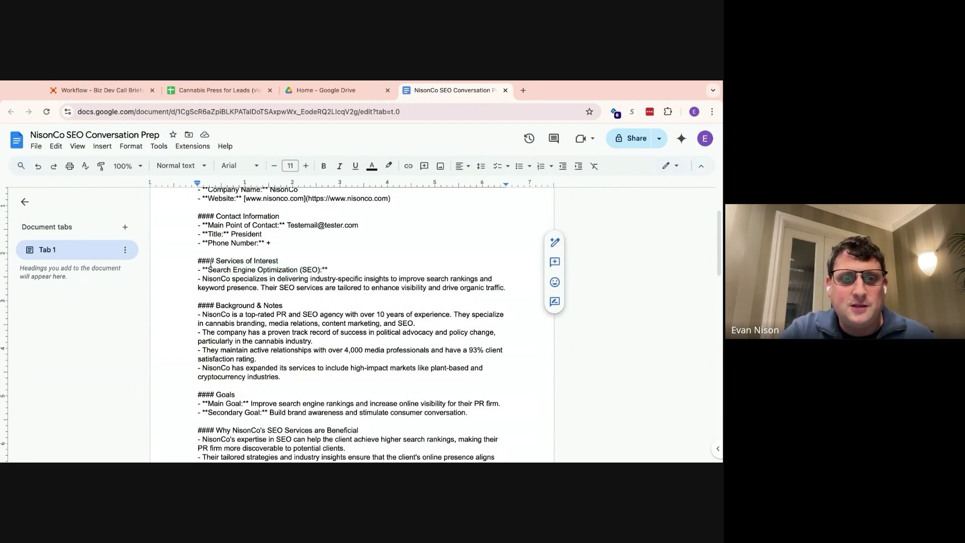
{"action": "left_click", "coordinate": [286, 279]}
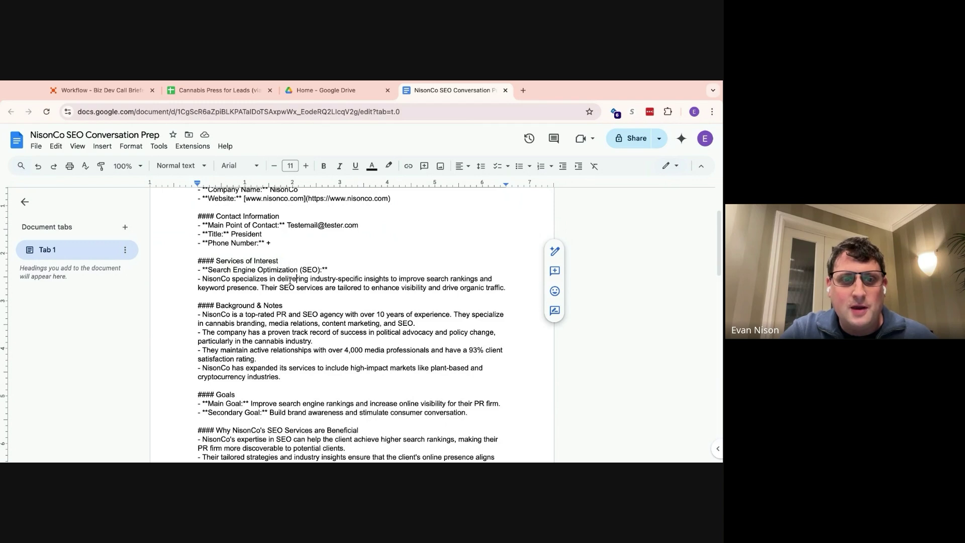
Step: Highlight sentences of the SEO service description paragraph
{"action": "scroll", "coordinate": [290, 280], "scroll_direction": "down", "scroll_amount": 1}
{"action": "left_click_drag", "start_coordinate": [456, 270], "coordinate": [255, 269]}
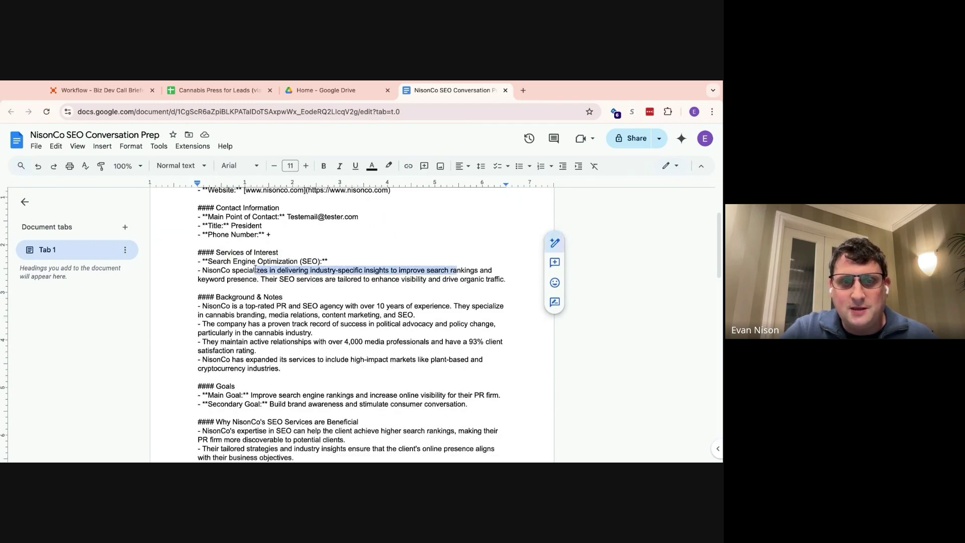
{"action": "key", "text": "shift+Down"}
{"action": "key", "text": "shift+End"}
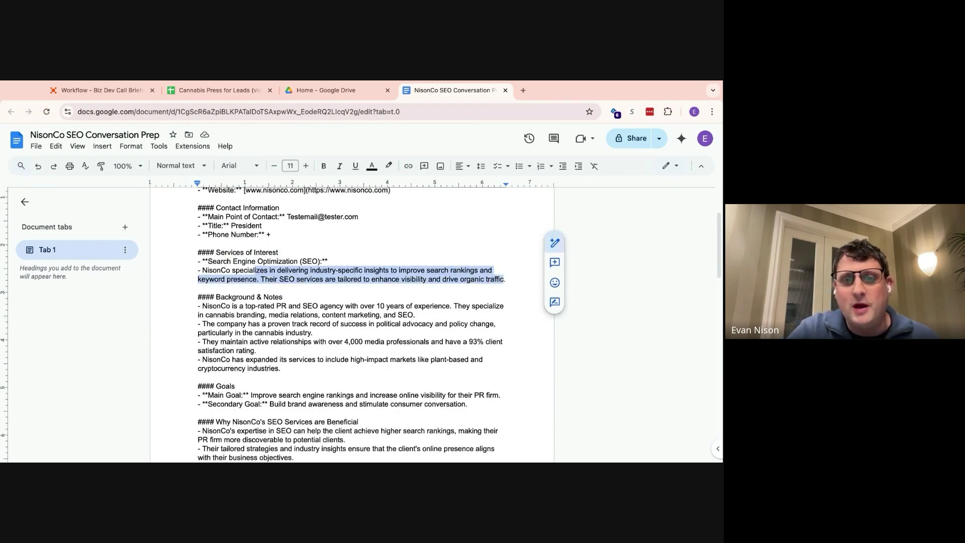
{"action": "left_click", "coordinate": [495, 270]}
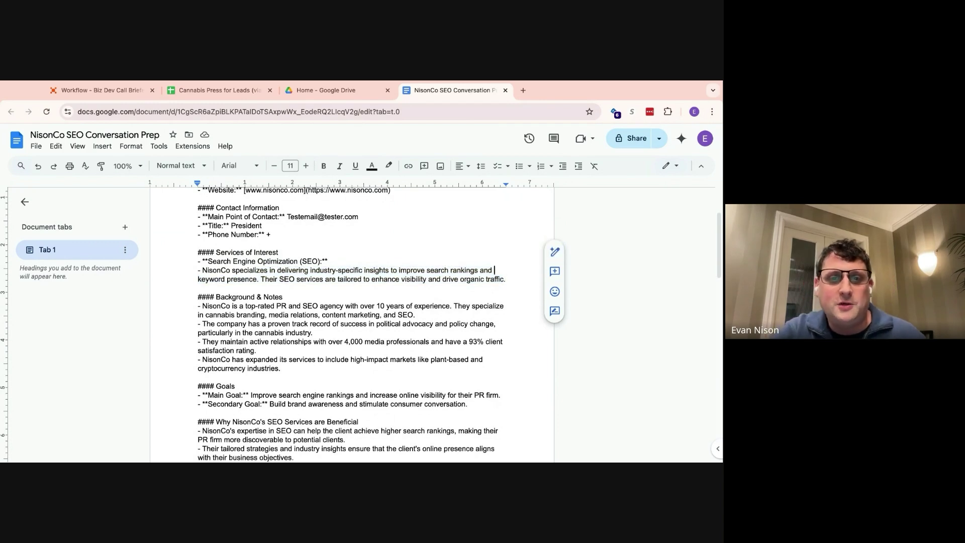
{"action": "left_click_drag", "start_coordinate": [413, 270], "coordinate": [508, 279]}
{"action": "left_click", "coordinate": [439, 270]}
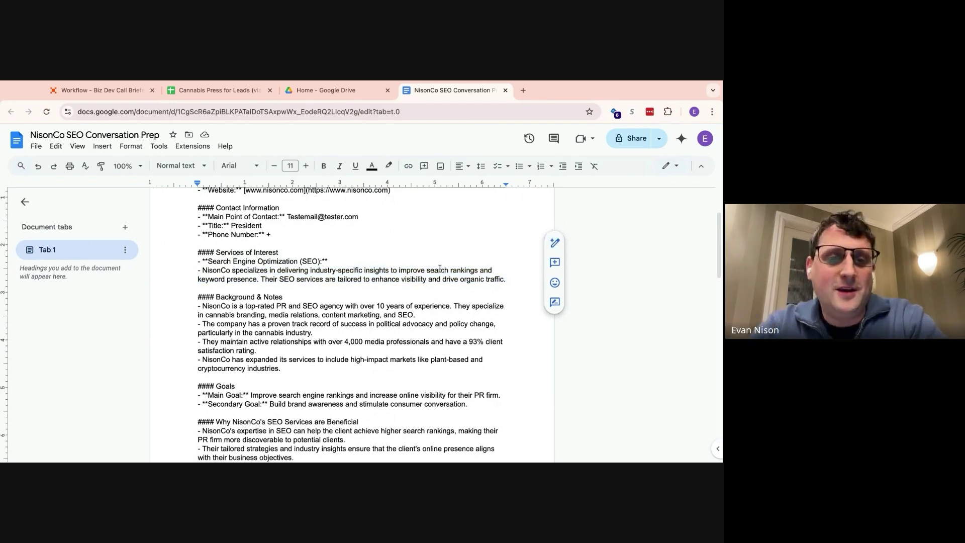
Step: Select the Background & Notes block and the Main and Secondary Goal lines
{"action": "scroll", "coordinate": [438, 270], "scroll_direction": "down", "scroll_amount": 1}
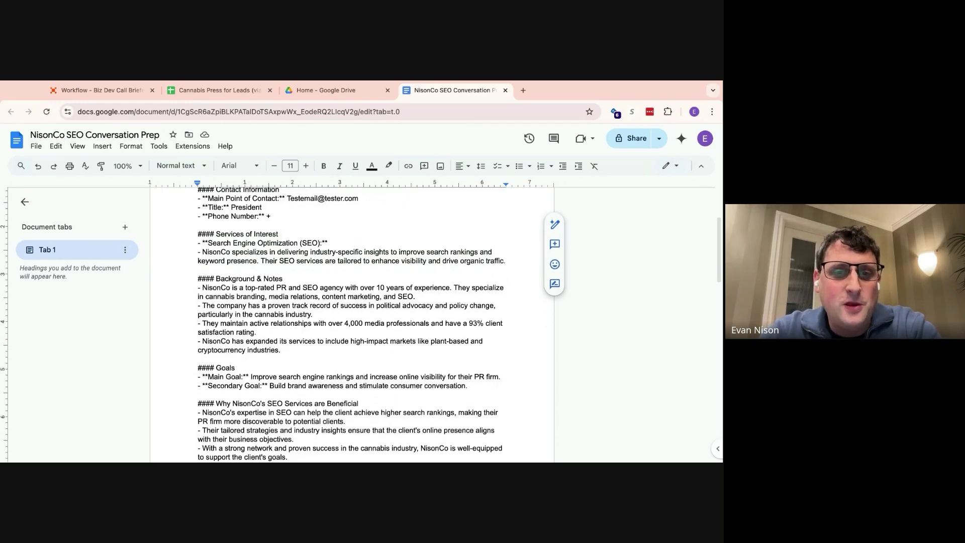
{"action": "triple_click", "coordinate": [202, 288]}
{"action": "scroll", "coordinate": [193, 290], "scroll_direction": "down", "scroll_amount": 4}
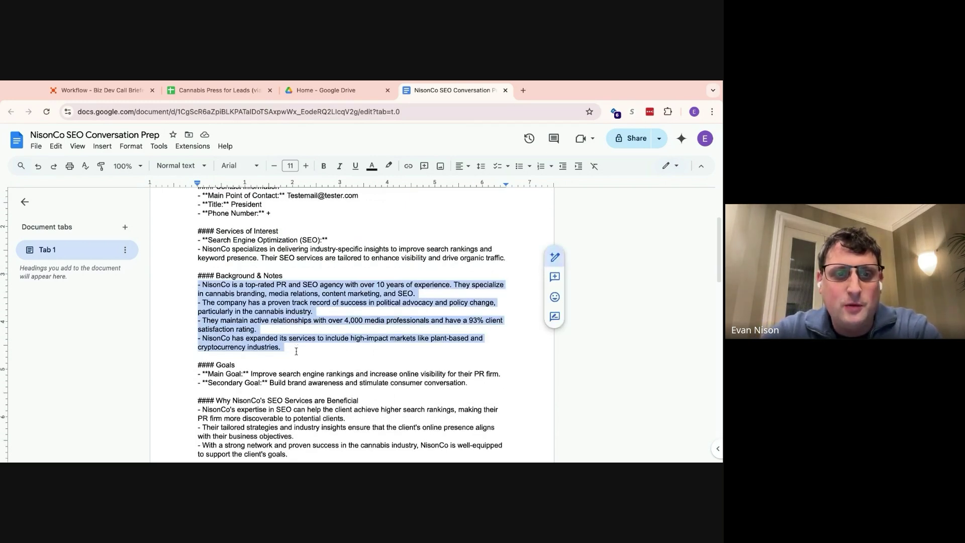
{"action": "double_click", "coordinate": [210, 302]}
{"action": "key", "text": "ctrl+shift+Right"}
{"action": "key", "text": "ctrl+shift+Right"}
{"action": "key", "text": "ctrl+shift+Right"}
{"action": "key", "text": "ctrl+shift+Right"}
{"action": "key", "text": "ctrl+shift+Right"}
{"action": "key", "text": "ctrl+shift+Right"}
{"action": "key", "text": "ctrl+shift+Right"}
{"action": "key", "text": "ctrl+shift+Right"}
{"action": "key", "text": "ctrl+shift+Right"}
{"action": "key", "text": "ctrl+shift+Right"}
{"action": "key", "text": "ctrl+shift+Right"}
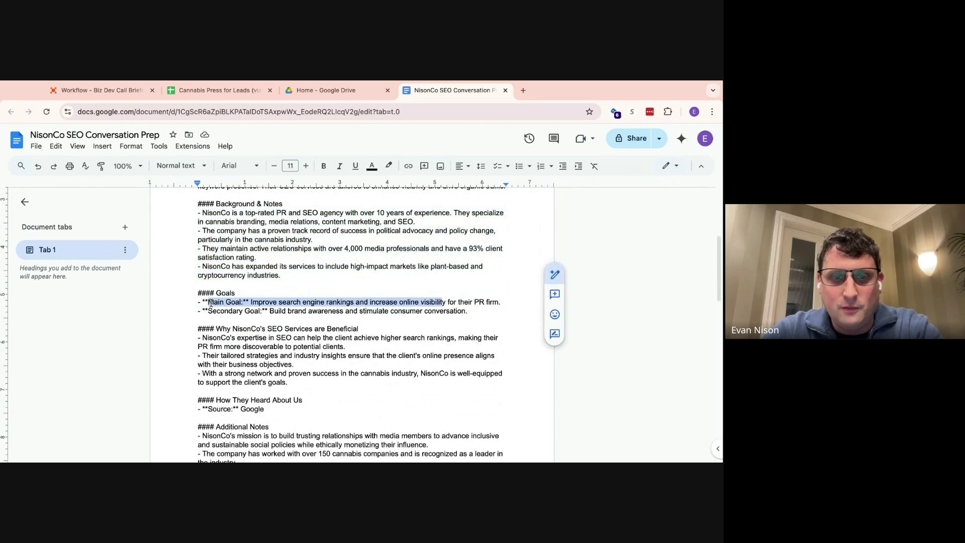
{"action": "key", "text": "shift+Down"}
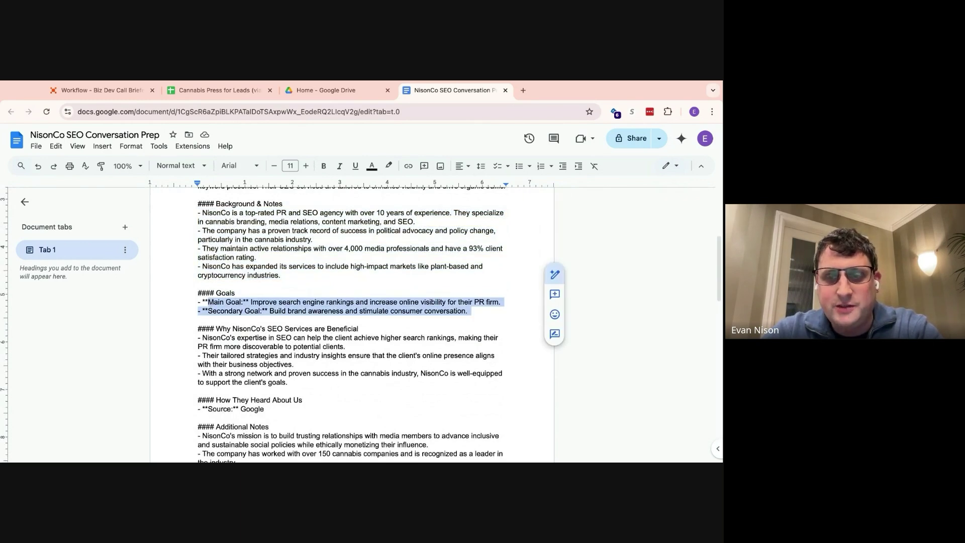
Step: Highlight the reasons NisonCo's SEO services help and scroll through the page 2 content
{"action": "scroll", "coordinate": [352, 321], "scroll_direction": "down", "scroll_amount": 3}
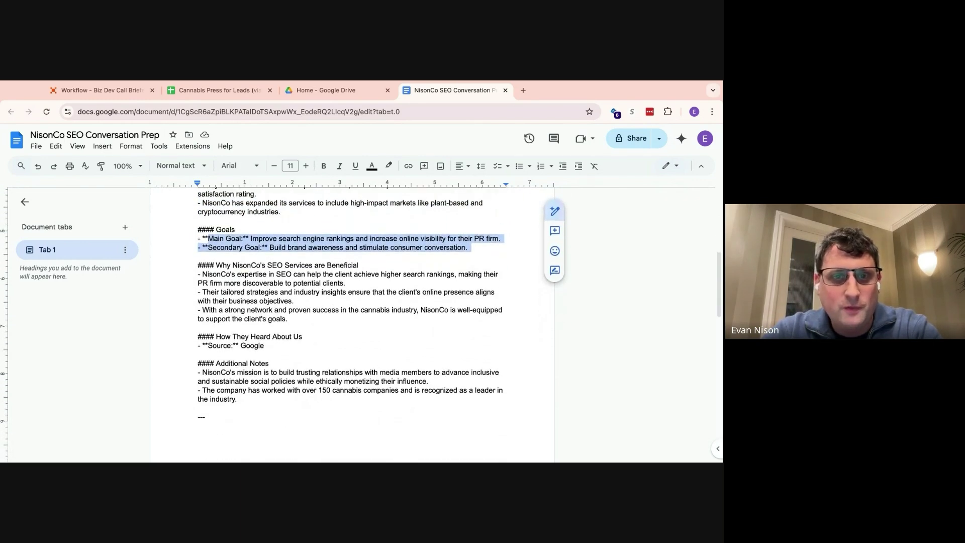
{"action": "left_click", "coordinate": [199, 274]}
{"action": "key", "text": "shift+Down"}
{"action": "key", "text": "shift+Down"}
{"action": "key", "text": "shift+Down"}
{"action": "key", "text": "shift+Down"}
{"action": "key", "text": "shift+Down"}
{"action": "key", "text": "shift+Down"}
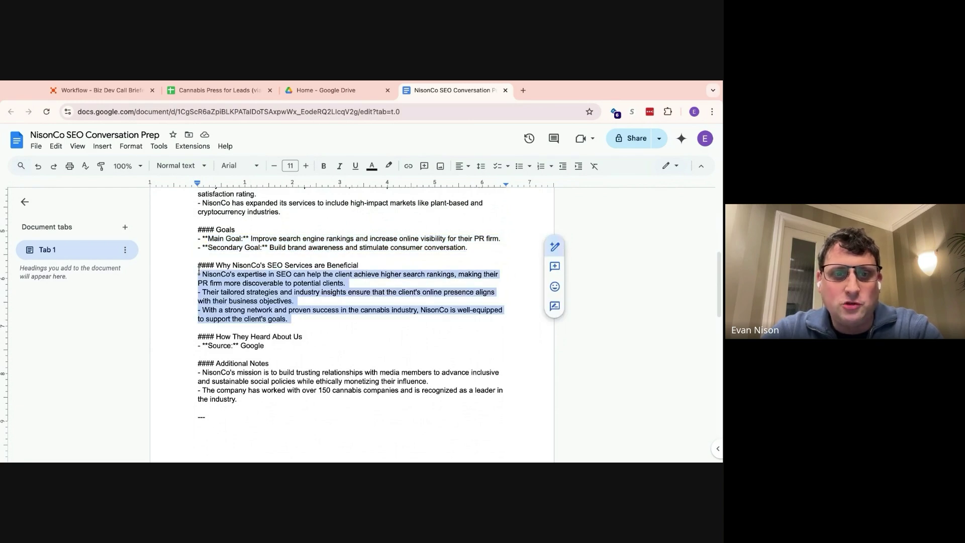
{"action": "scroll", "coordinate": [199, 271], "scroll_direction": "up", "scroll_amount": 6}
{"action": "scroll", "coordinate": [351, 322], "scroll_direction": "up", "scroll_amount": 4}
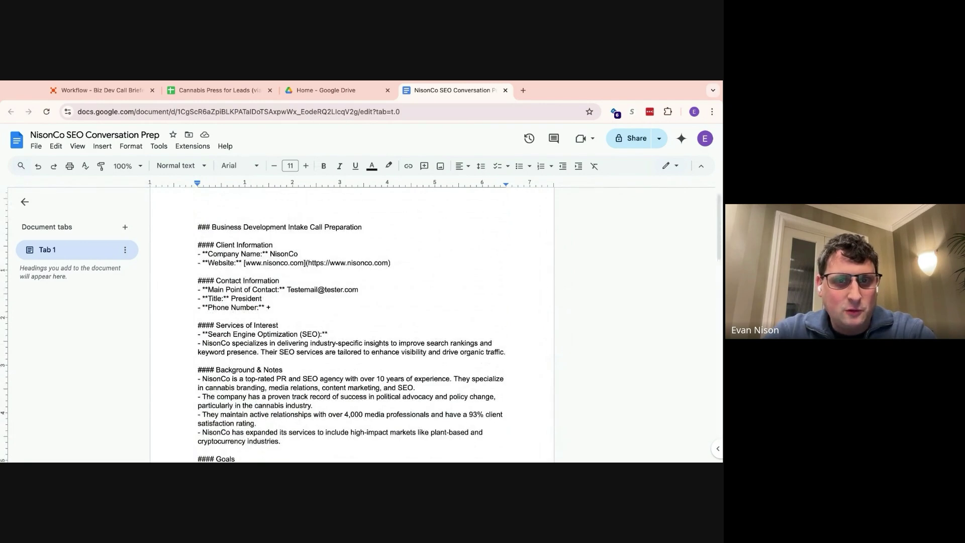
{"action": "scroll", "coordinate": [351, 322], "scroll_direction": "down", "scroll_amount": 5}
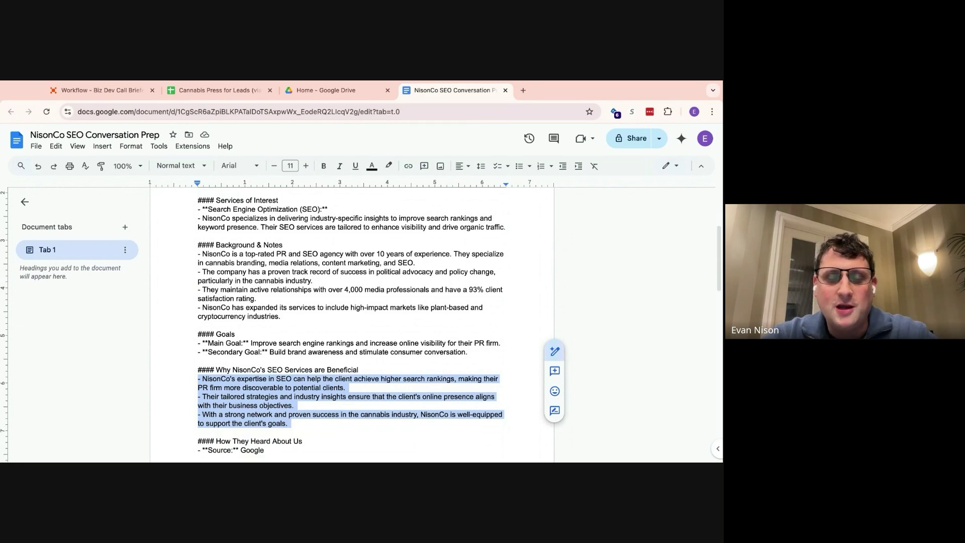
{"action": "scroll", "coordinate": [352, 321], "scroll_direction": "down", "scroll_amount": 14}
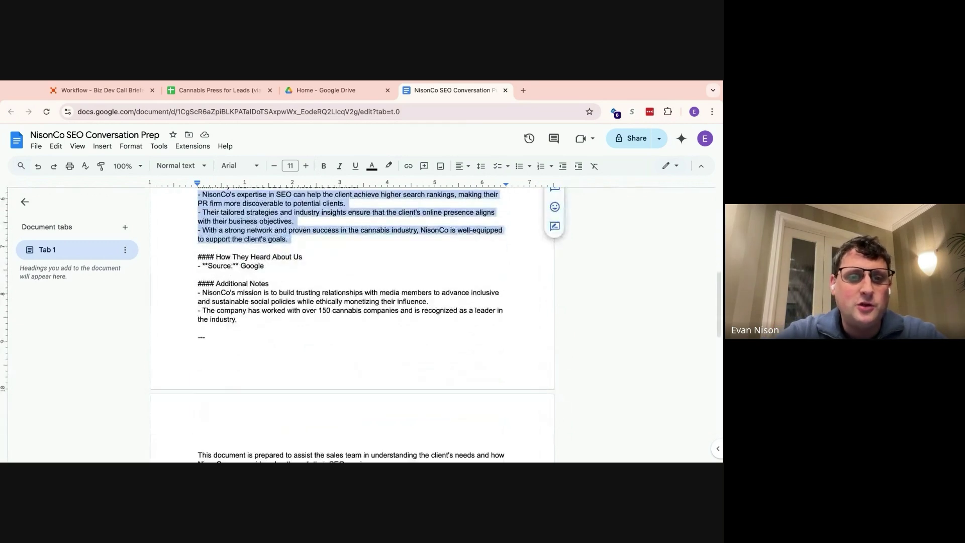
{"action": "left_click", "coordinate": [199, 319]}
{"action": "scroll", "coordinate": [352, 322], "scroll_direction": "up", "scroll_amount": 4}
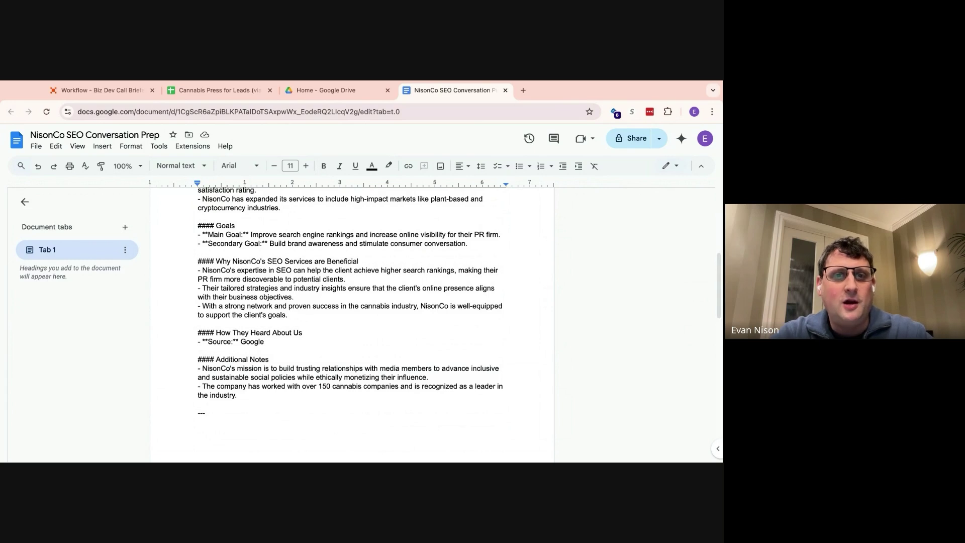
{"action": "scroll", "coordinate": [352, 321], "scroll_direction": "up", "scroll_amount": 5}
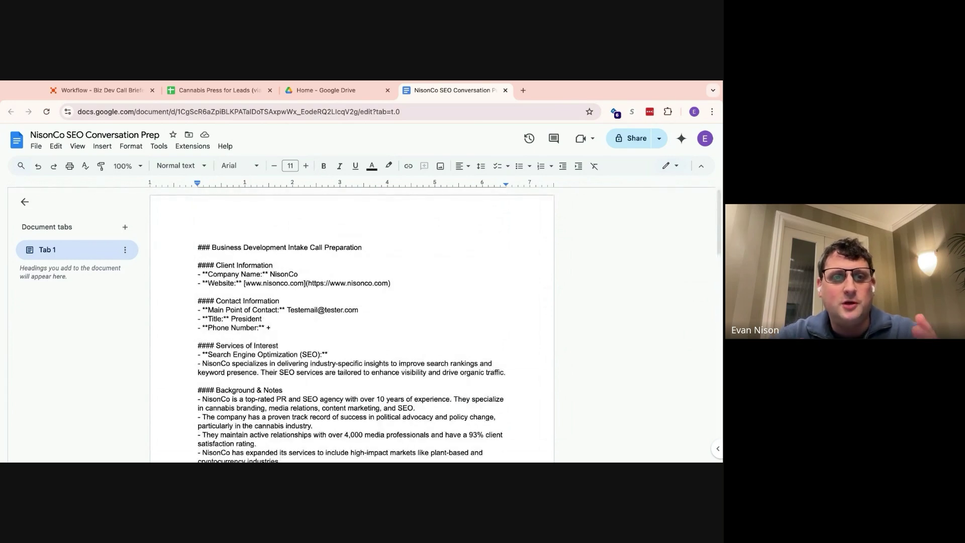
Step: Go back to the Biz Dev Call Briefer workflow tab
{"action": "left_click", "coordinate": [106, 90]}
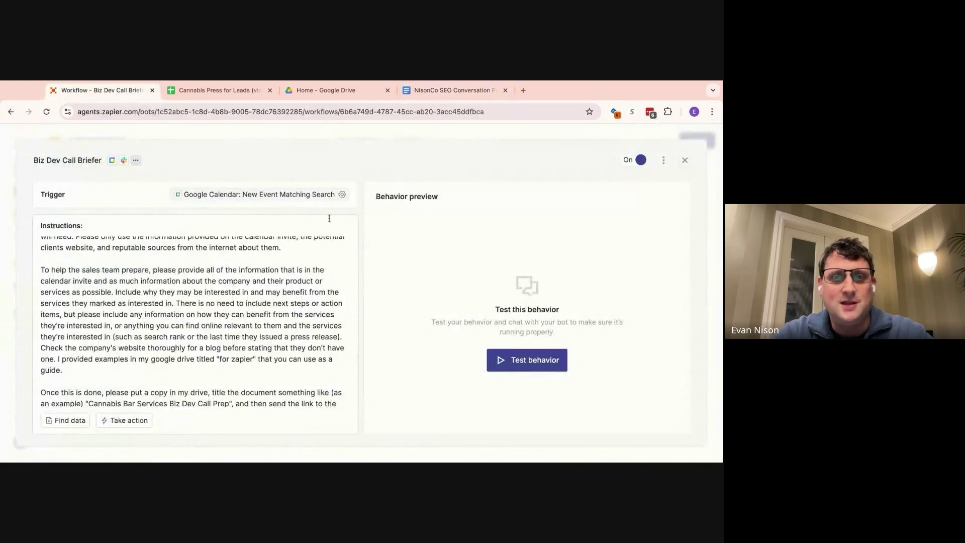
{"action": "left_click", "coordinate": [441, 93]}
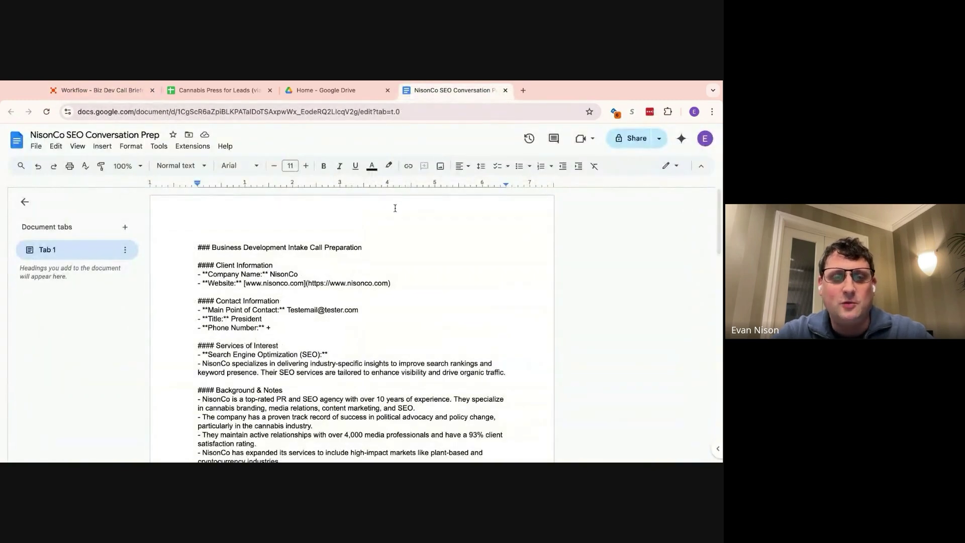
{"action": "left_click", "coordinate": [123, 90]}
{"action": "scroll", "coordinate": [218, 371], "scroll_direction": "up", "scroll_amount": 2}
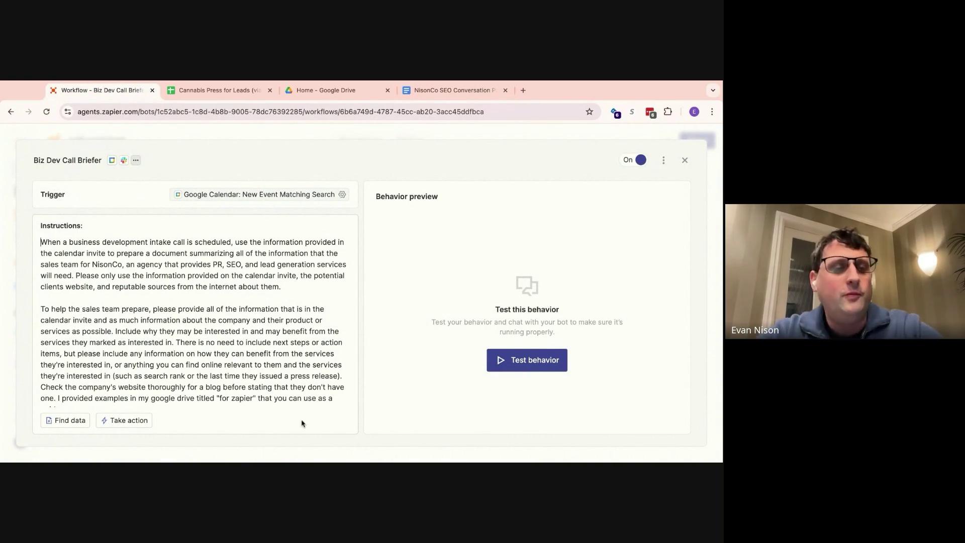
{"action": "scroll", "coordinate": [104, 360], "scroll_direction": "down", "scroll_amount": 5}
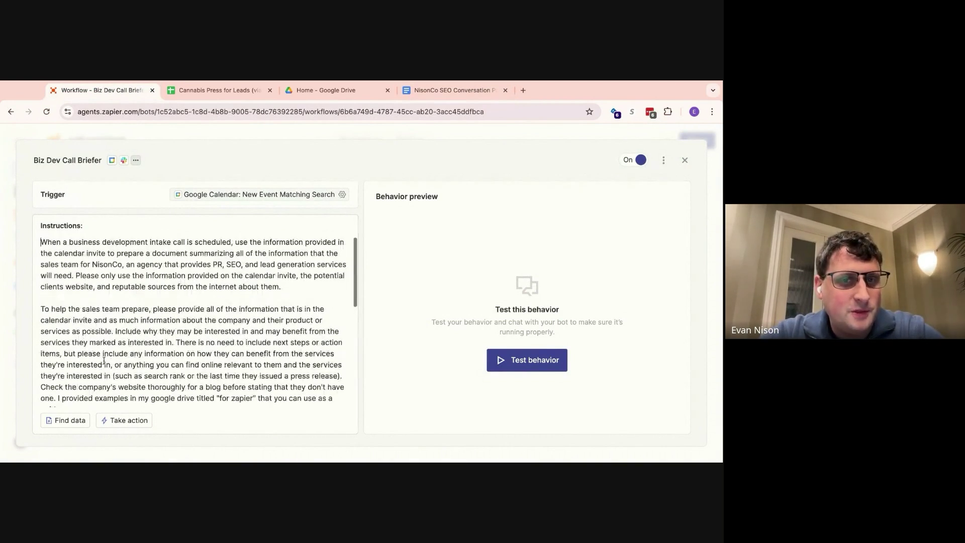
{"action": "scroll", "coordinate": [104, 361], "scroll_direction": "up", "scroll_amount": 5}
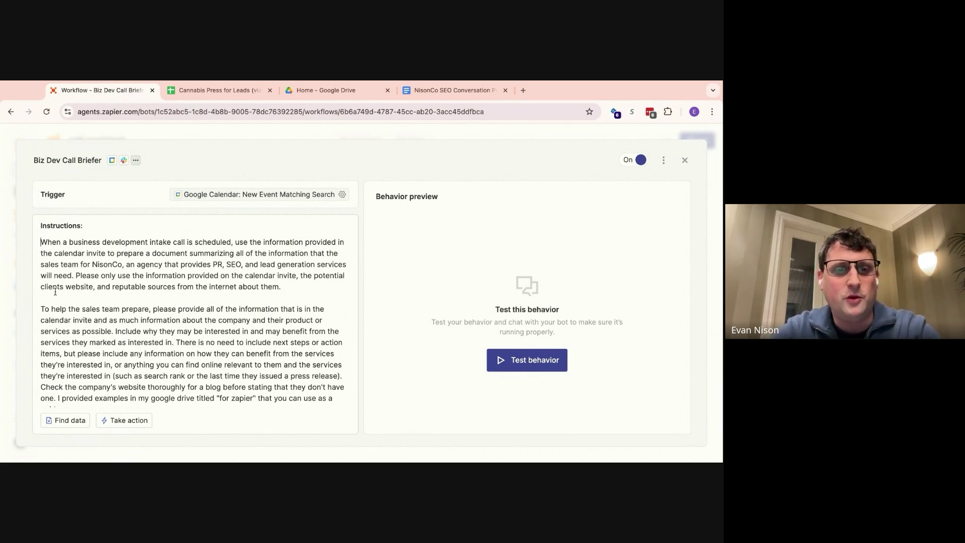
{"action": "left_click_drag", "start_coordinate": [318, 288], "coordinate": [77, 288]}
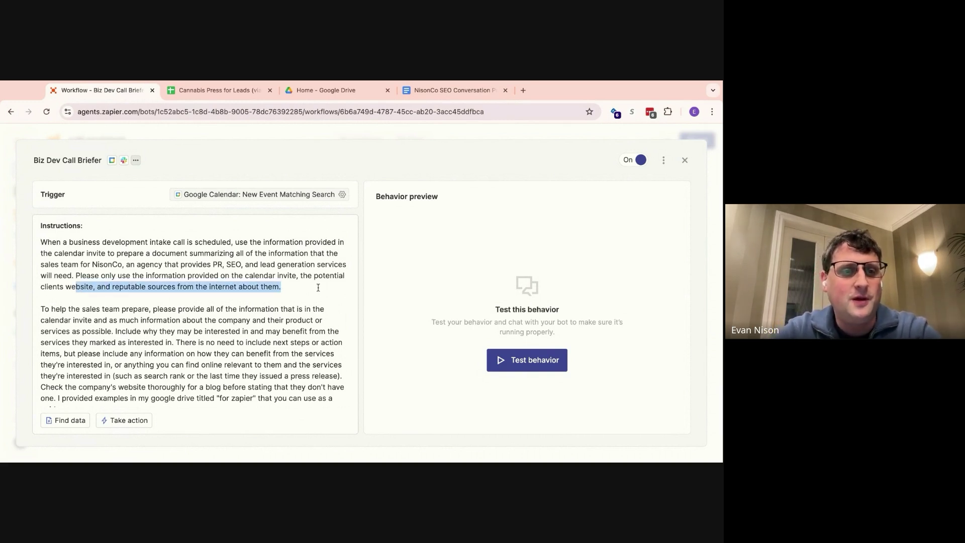
{"action": "key", "text": "shift+Up"}
{"action": "key", "text": "Left"}
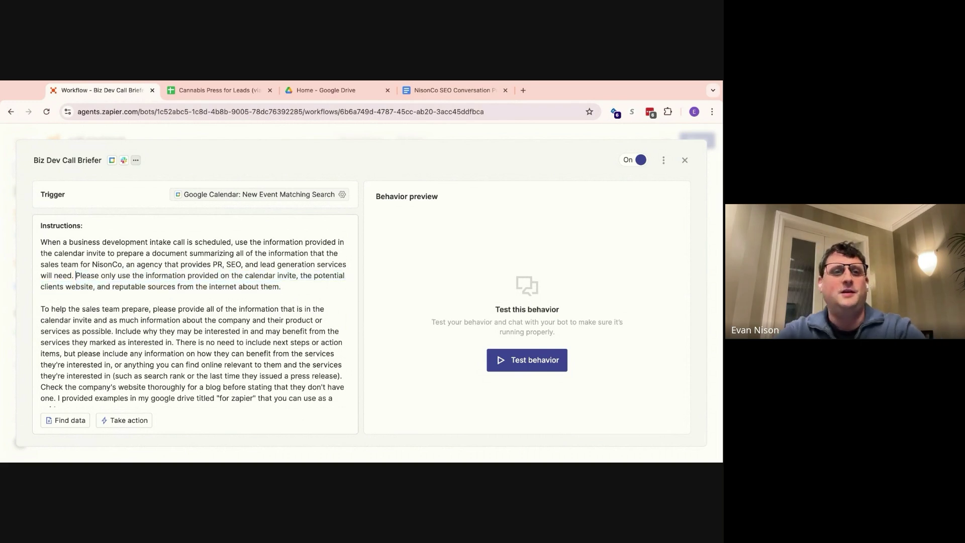
{"action": "left_click_drag", "start_coordinate": [76, 276], "coordinate": [339, 276]}
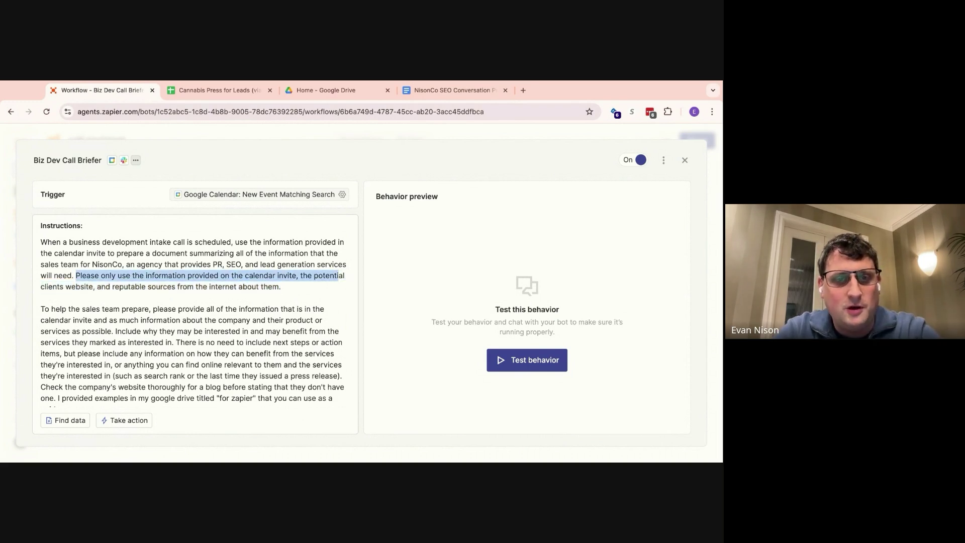
{"action": "key", "text": "shift+Down"}
{"action": "scroll", "coordinate": [198, 320], "scroll_direction": "down", "scroll_amount": 2}
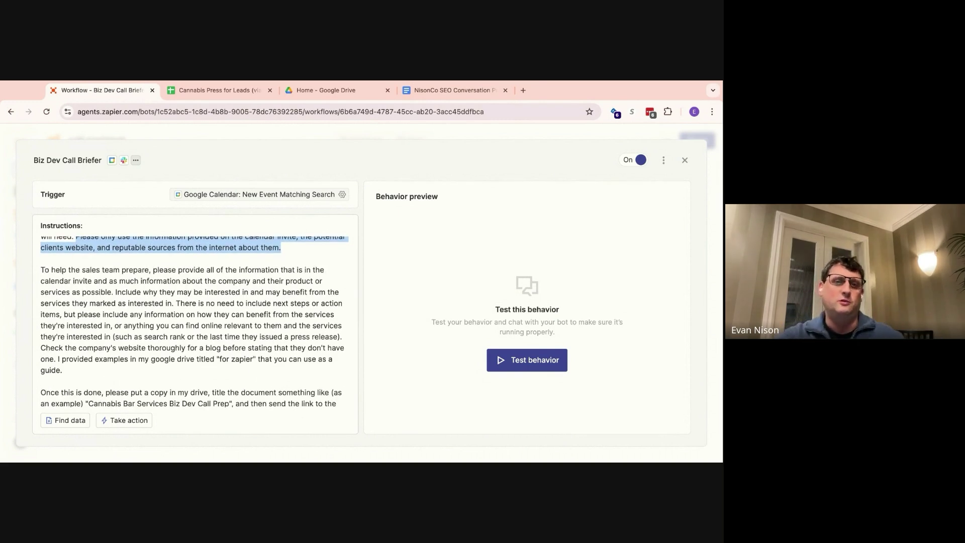
{"action": "left_click", "coordinate": [189, 292]}
{"action": "scroll", "coordinate": [171, 287], "scroll_direction": "down", "scroll_amount": 1}
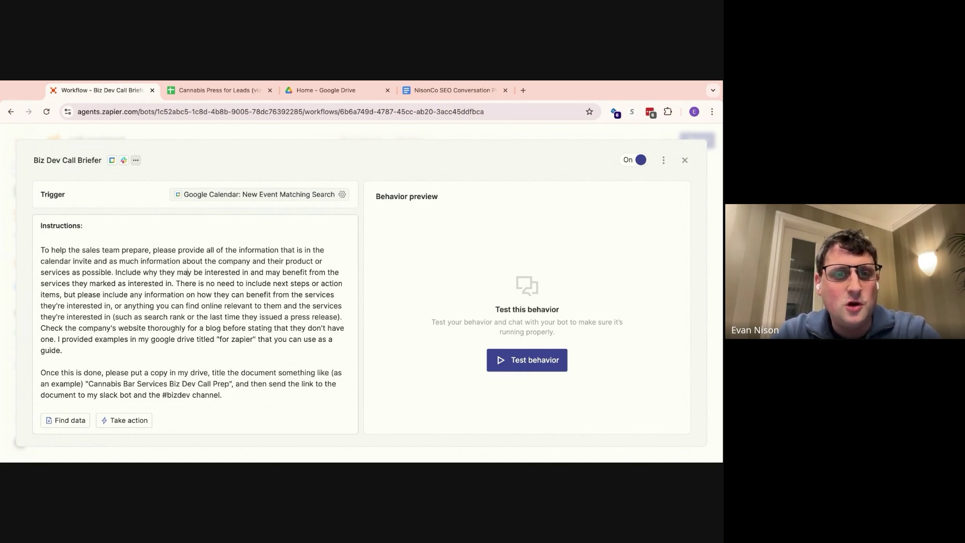
{"action": "left_click", "coordinate": [188, 272]}
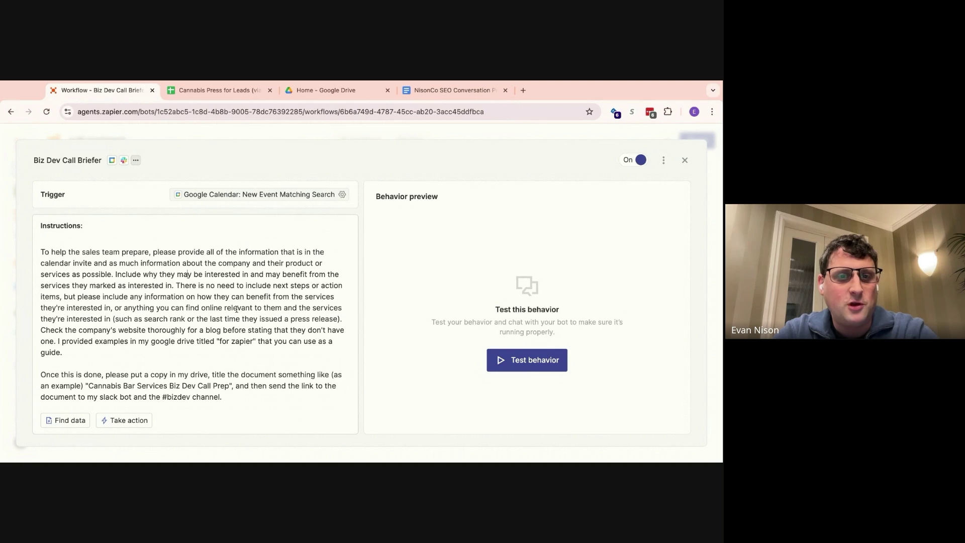
{"action": "scroll", "coordinate": [236, 308], "scroll_direction": "down", "scroll_amount": 2}
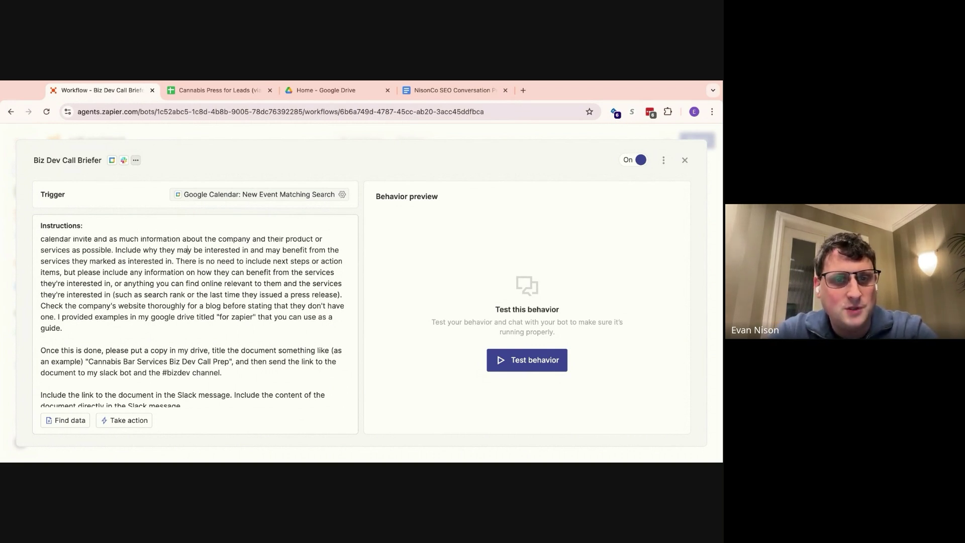
{"action": "scroll", "coordinate": [189, 247], "scroll_direction": "down", "scroll_amount": 1}
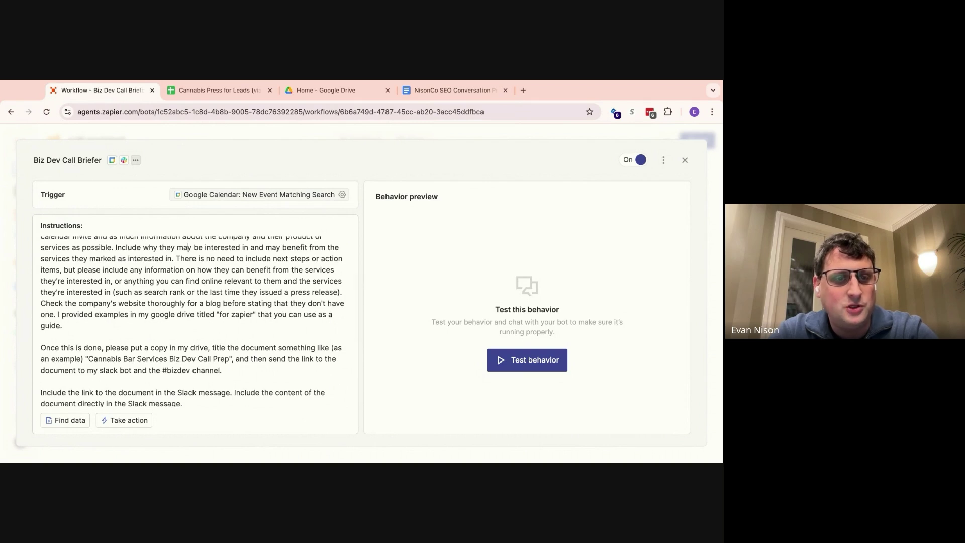
{"action": "scroll", "coordinate": [233, 317], "scroll_direction": "up", "scroll_amount": 1}
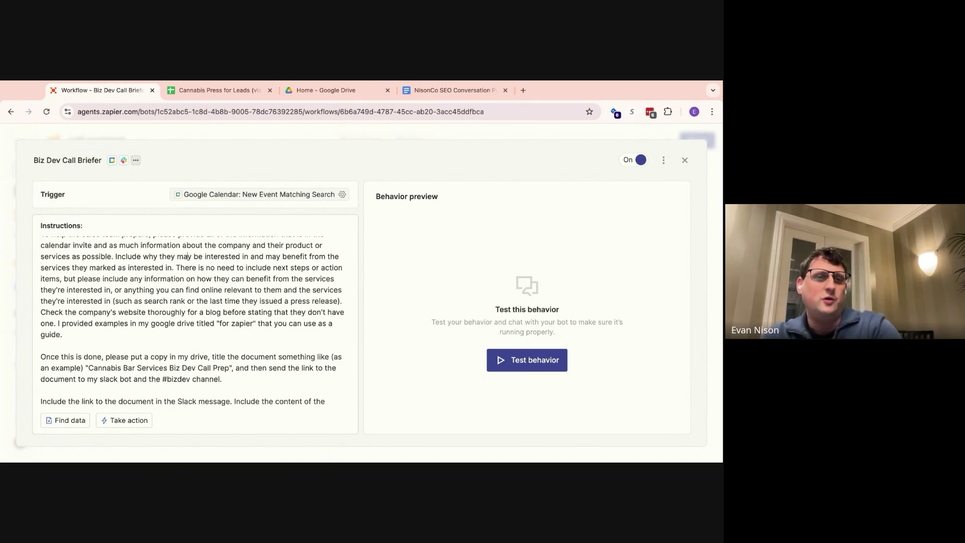
{"action": "scroll", "coordinate": [192, 312], "scroll_direction": "up", "scroll_amount": 2}
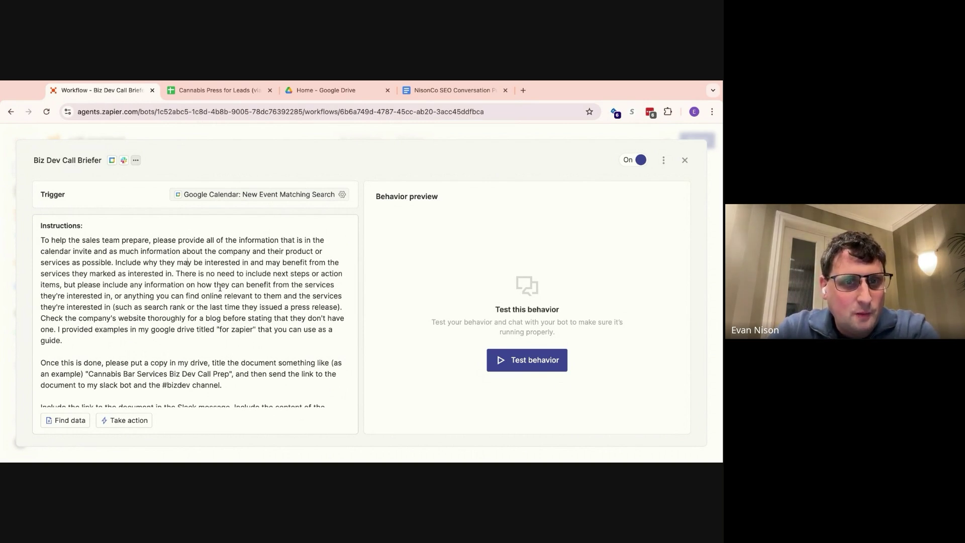
{"action": "double_click", "coordinate": [177, 273]}
{"action": "key", "text": "shift+Down"}
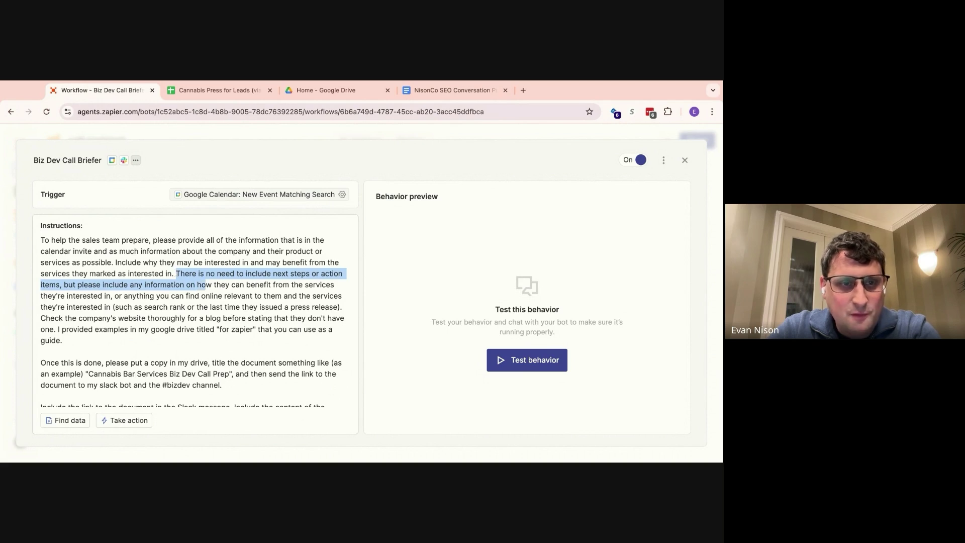
{"action": "key", "text": "shift+Down"}
{"action": "key", "text": "shift+Up"}
{"action": "key", "text": "shift+Right"}
{"action": "key", "text": "shift+Right"}
{"action": "key", "text": "shift+Right"}
{"action": "key", "text": "shift+Right"}
{"action": "key", "text": "shift+Right"}
{"action": "key", "text": "shift+Right"}
{"action": "key", "text": "shift+Right"}
{"action": "key", "text": "shift+Right"}
{"action": "key", "text": "shift+Right"}
{"action": "key", "text": "shift+Right"}
{"action": "key", "text": "shift+Right"}
{"action": "key", "text": "shift+Right"}
{"action": "key", "text": "shift+Right"}
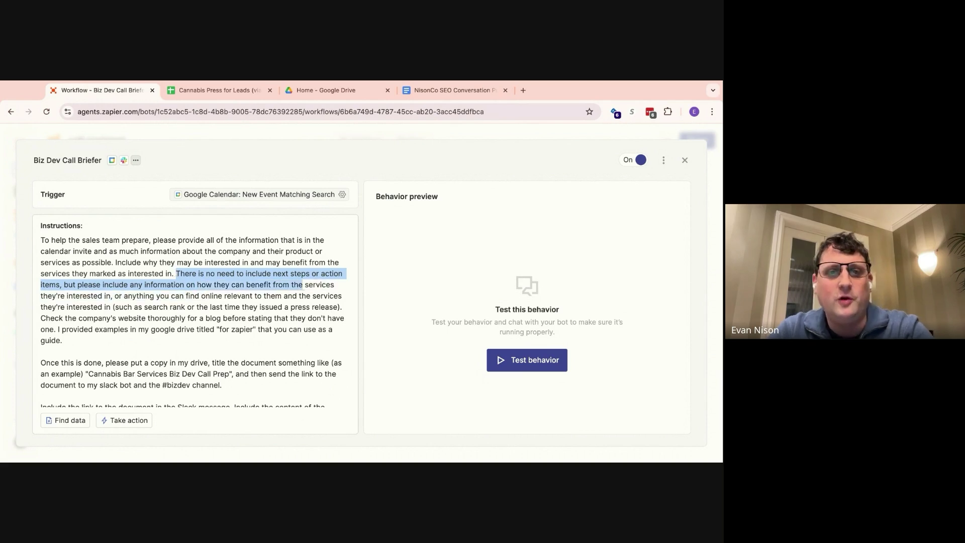
{"action": "key", "text": "shift+Right"}
{"action": "key", "text": "shift+Right"}
{"action": "key", "text": "shift+Right"}
{"action": "key", "text": "shift+Right"}
{"action": "key", "text": "shift+Right"}
{"action": "key", "text": "shift+Right"}
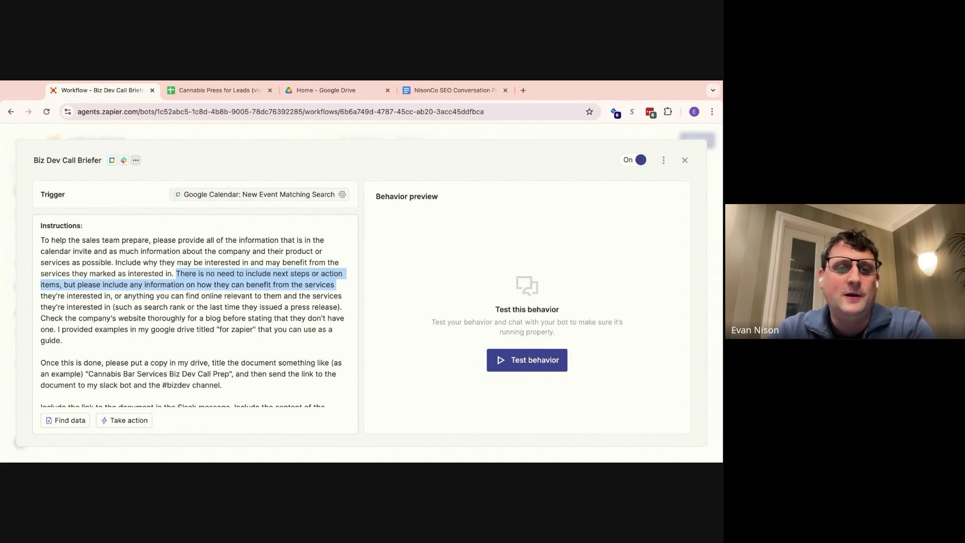
{"action": "left_click", "coordinate": [216, 299]}
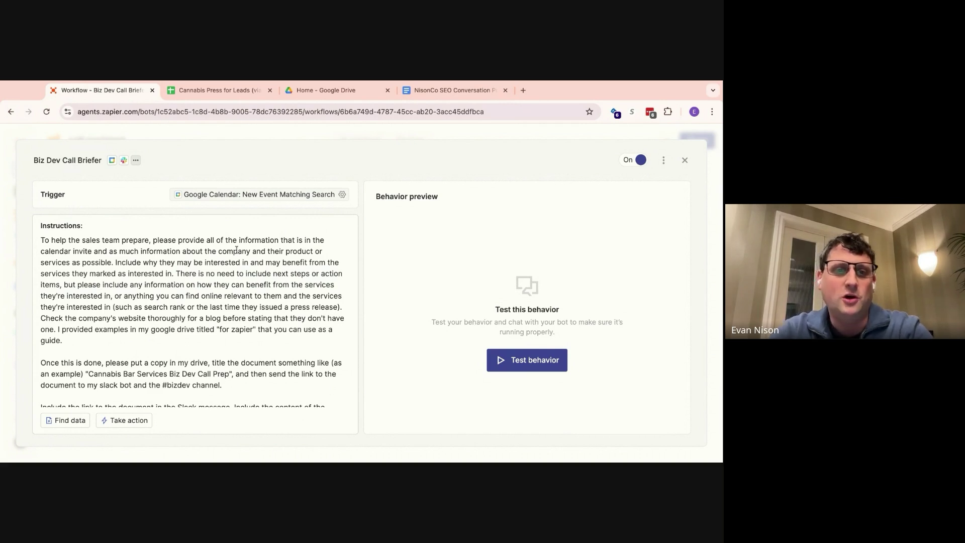
{"action": "left_click_drag", "start_coordinate": [176, 274], "coordinate": [320, 273]}
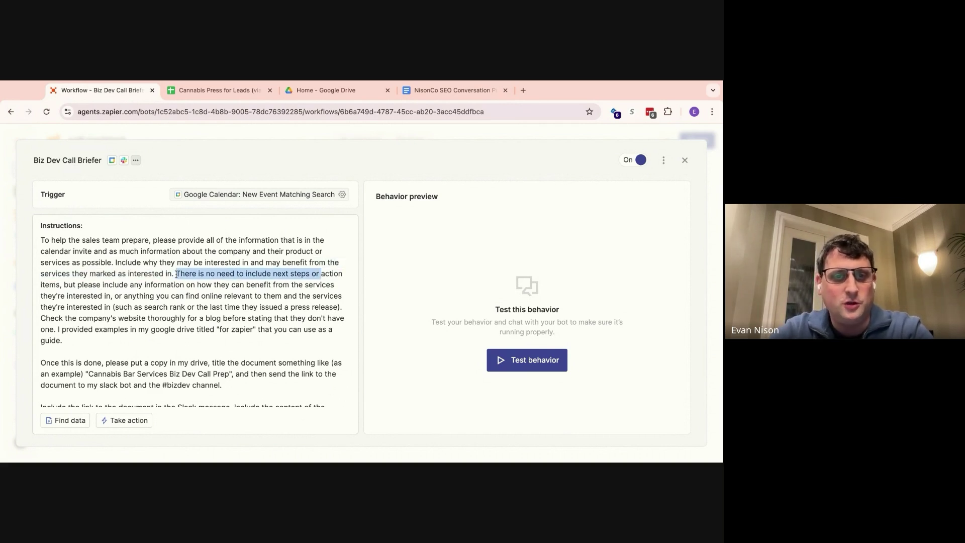
{"action": "left_click_drag", "start_coordinate": [176, 275], "coordinate": [222, 284]}
{"action": "scroll", "coordinate": [199, 321], "scroll_direction": "down", "scroll_amount": 3}
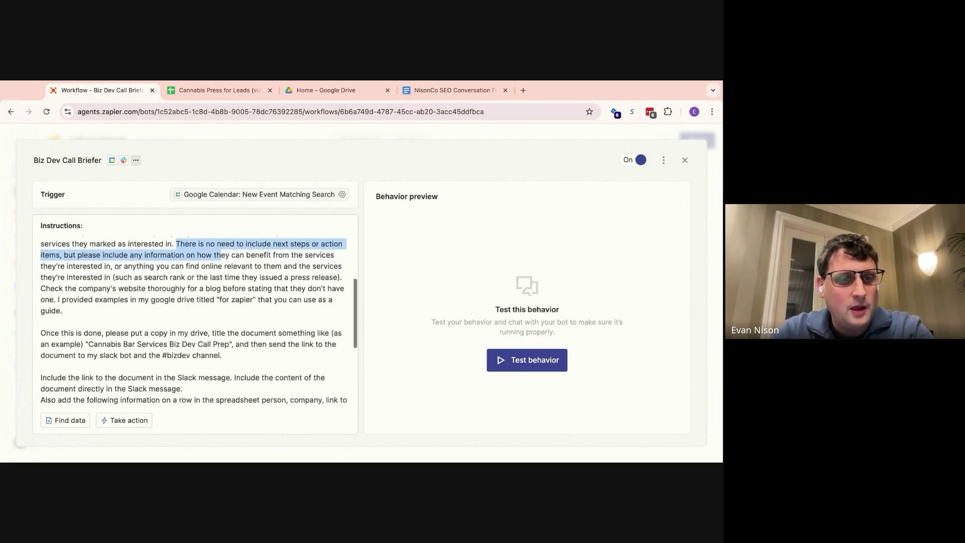
{"action": "left_click", "coordinate": [45, 293]}
{"action": "scroll", "coordinate": [199, 321], "scroll_direction": "down", "scroll_amount": 1}
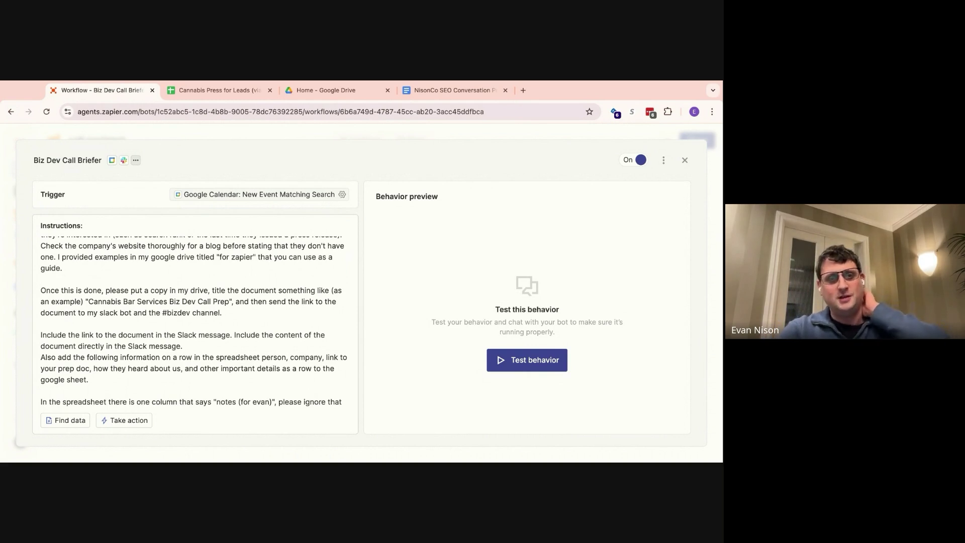
{"action": "scroll", "coordinate": [198, 322], "scroll_direction": "up", "scroll_amount": 2}
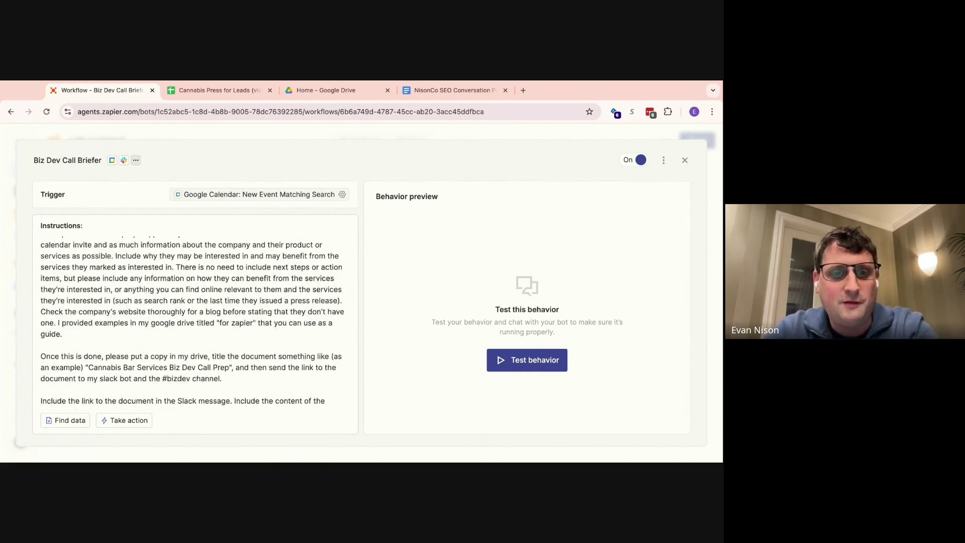
{"action": "scroll", "coordinate": [199, 322], "scroll_direction": "down", "scroll_amount": 2}
{"action": "scroll", "coordinate": [198, 322], "scroll_direction": "up", "scroll_amount": 4}
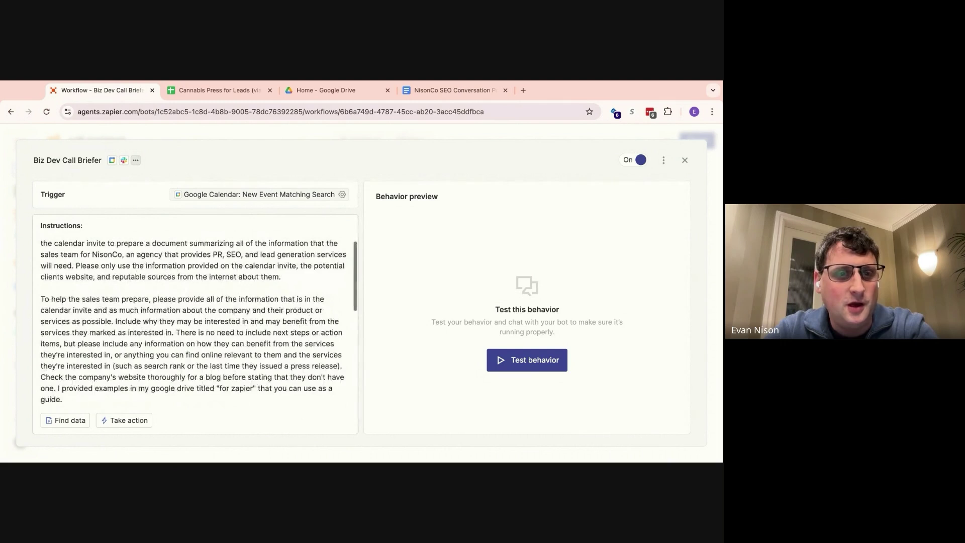
{"action": "scroll", "coordinate": [198, 322], "scroll_direction": "down", "scroll_amount": 5}
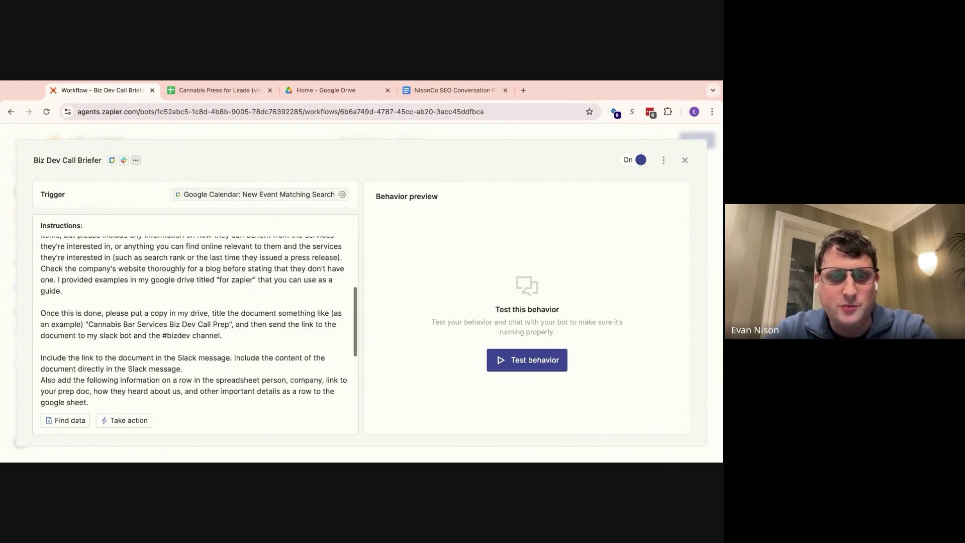
{"action": "scroll", "coordinate": [199, 321], "scroll_direction": "down", "scroll_amount": 2}
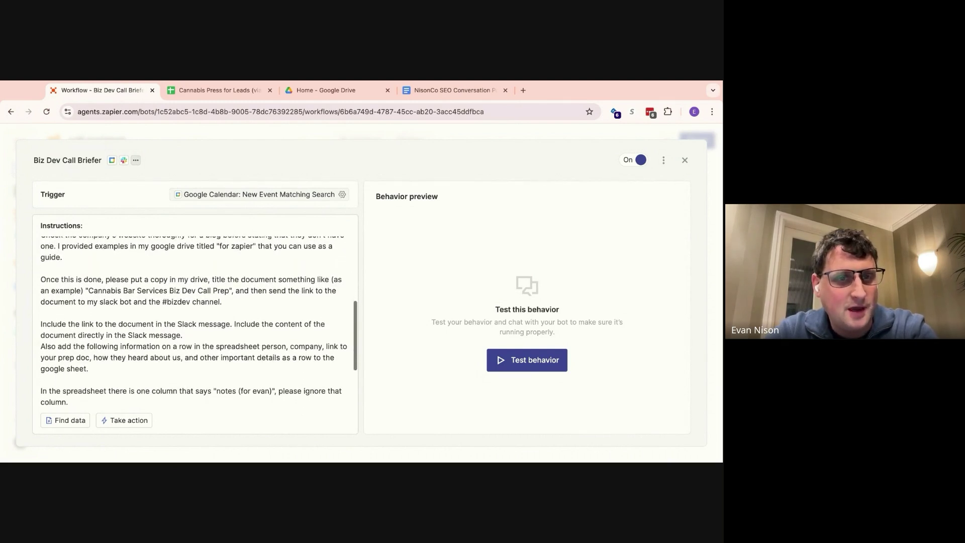
{"action": "scroll", "coordinate": [198, 322], "scroll_direction": "up", "scroll_amount": 4}
{"action": "scroll", "coordinate": [199, 322], "scroll_direction": "down", "scroll_amount": 3}
{"action": "scroll", "coordinate": [199, 322], "scroll_direction": "down", "scroll_amount": 1}
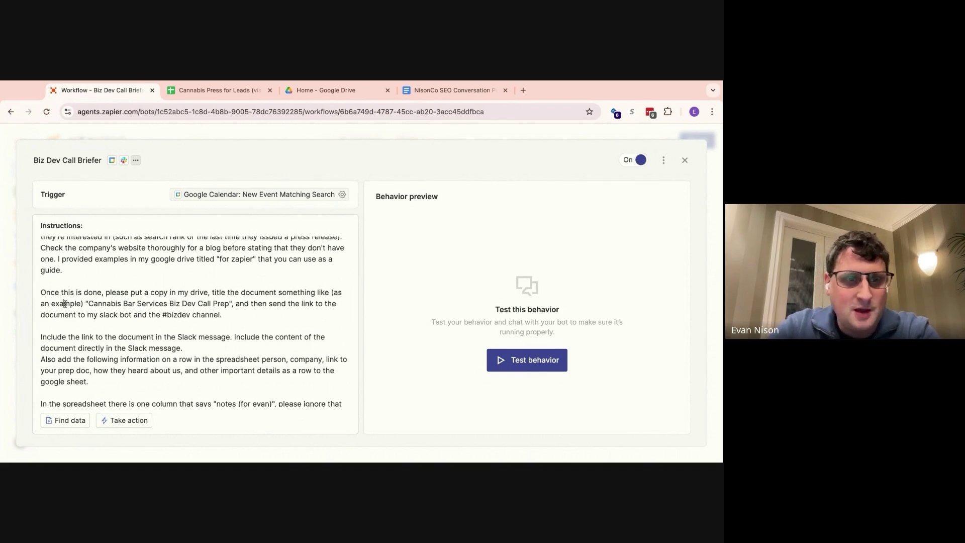
Step: Highlight the example prep document title and the Slack message sentences in the Biz Dev Call Briefer instructions
{"action": "left_click_drag", "start_coordinate": [203, 303], "coordinate": [65, 304]}
{"action": "left_click", "coordinate": [237, 328]}
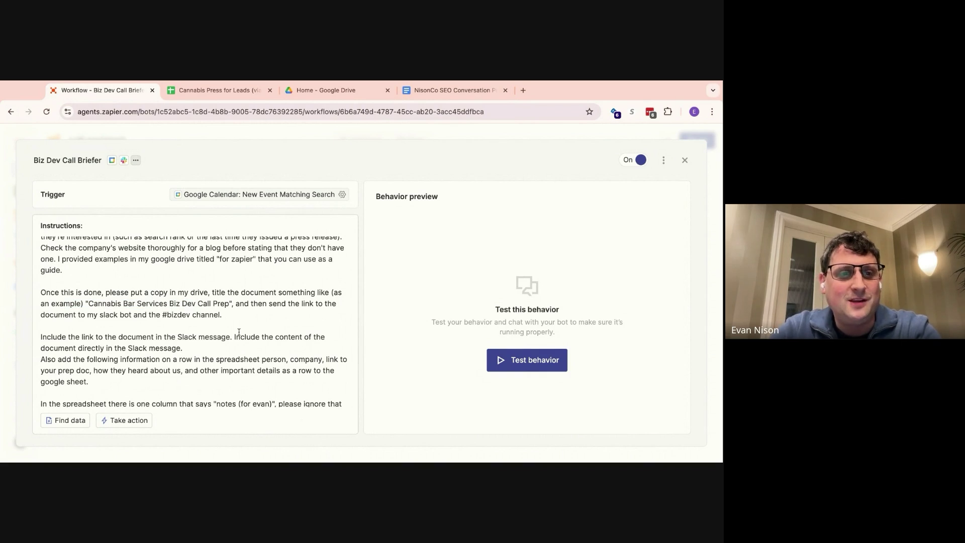
{"action": "scroll", "coordinate": [239, 332], "scroll_direction": "down", "scroll_amount": 3}
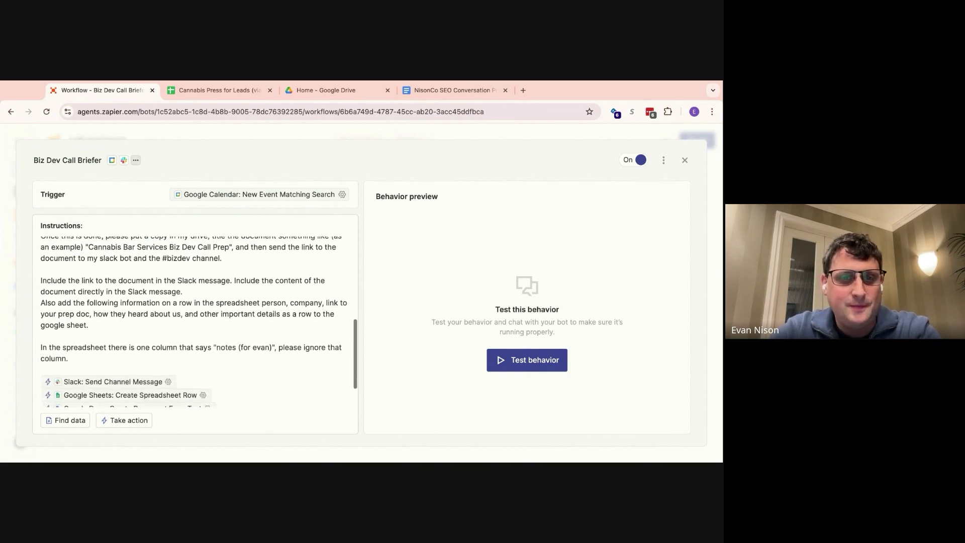
{"action": "scroll", "coordinate": [162, 258], "scroll_direction": "down", "scroll_amount": 1}
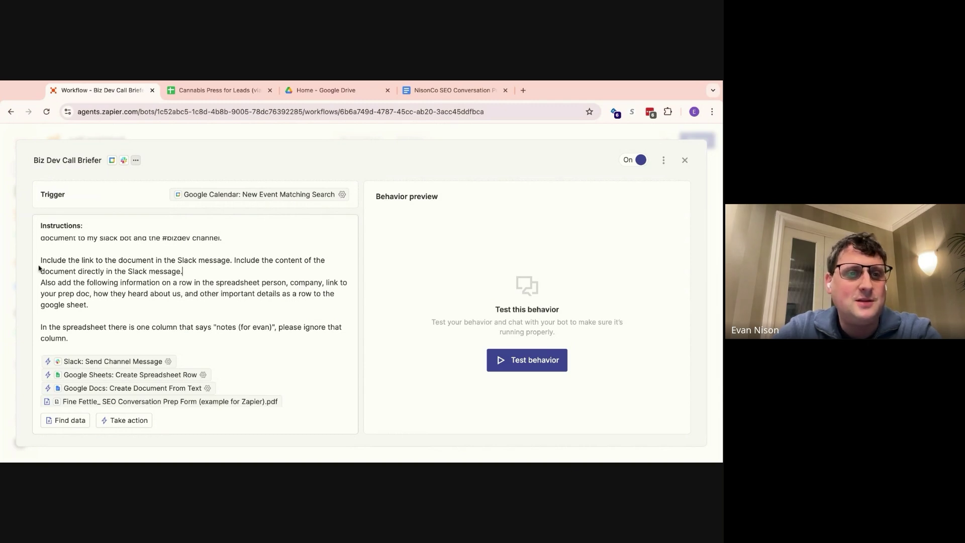
{"action": "left_click_drag", "start_coordinate": [39, 268], "coordinate": [235, 266]}
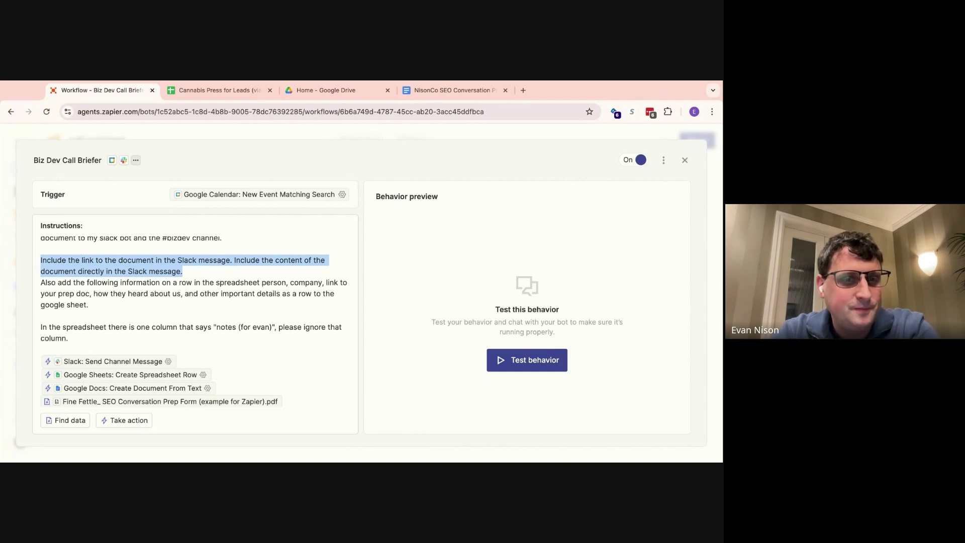
{"action": "scroll", "coordinate": [235, 266], "scroll_direction": "down", "scroll_amount": 1}
{"action": "scroll", "coordinate": [193, 322], "scroll_direction": "down", "scroll_amount": 1}
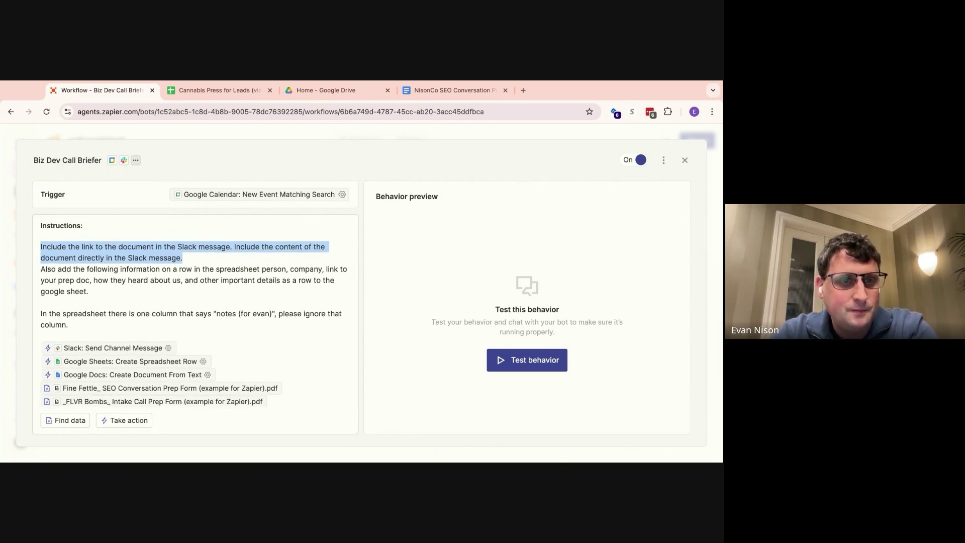
{"action": "left_click", "coordinate": [78, 286]}
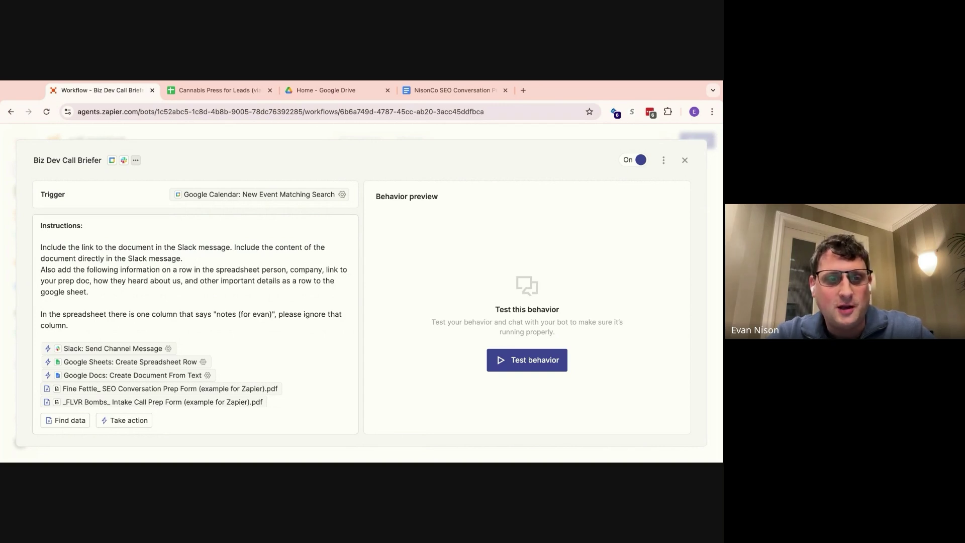
{"action": "left_click", "coordinate": [684, 161]}
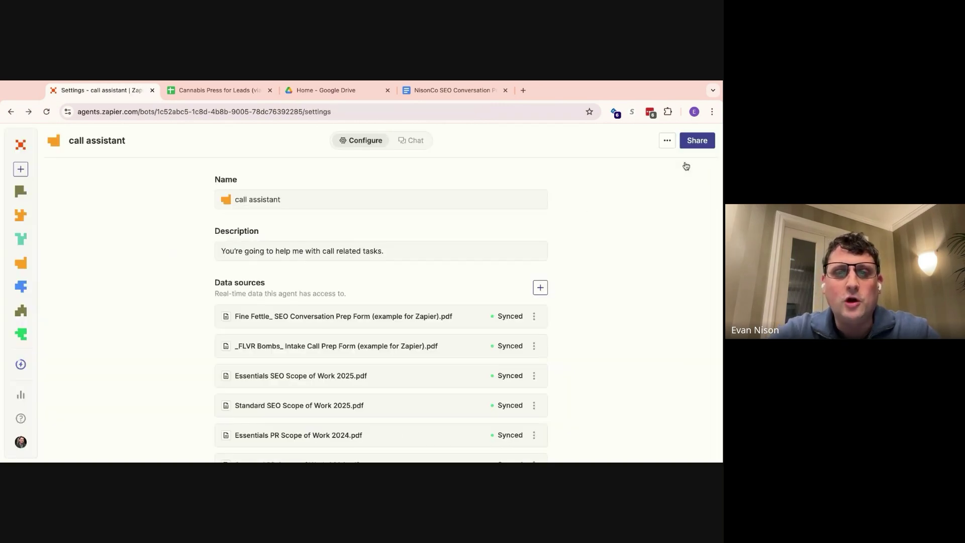
{"action": "scroll", "coordinate": [611, 307], "scroll_direction": "down", "scroll_amount": 10}
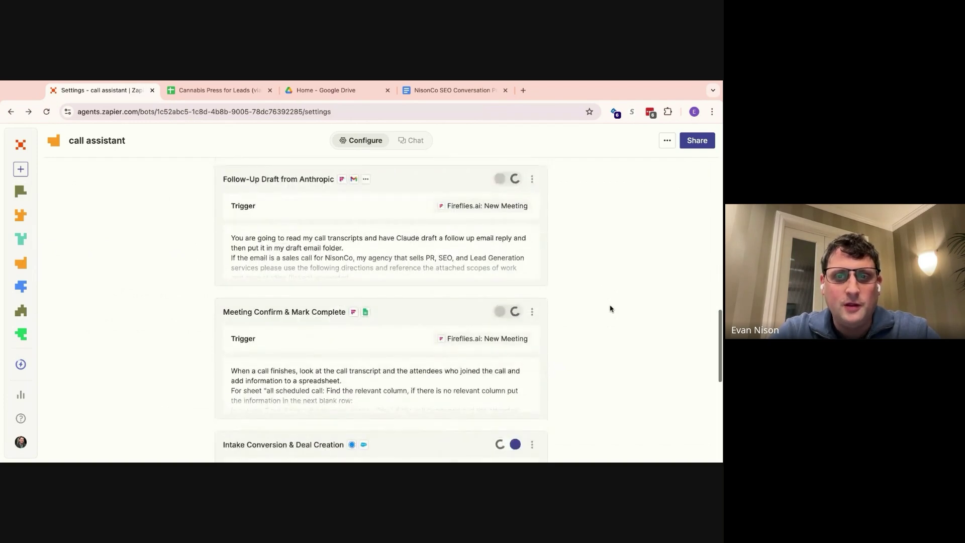
{"action": "scroll", "coordinate": [610, 309], "scroll_direction": "down", "scroll_amount": 1}
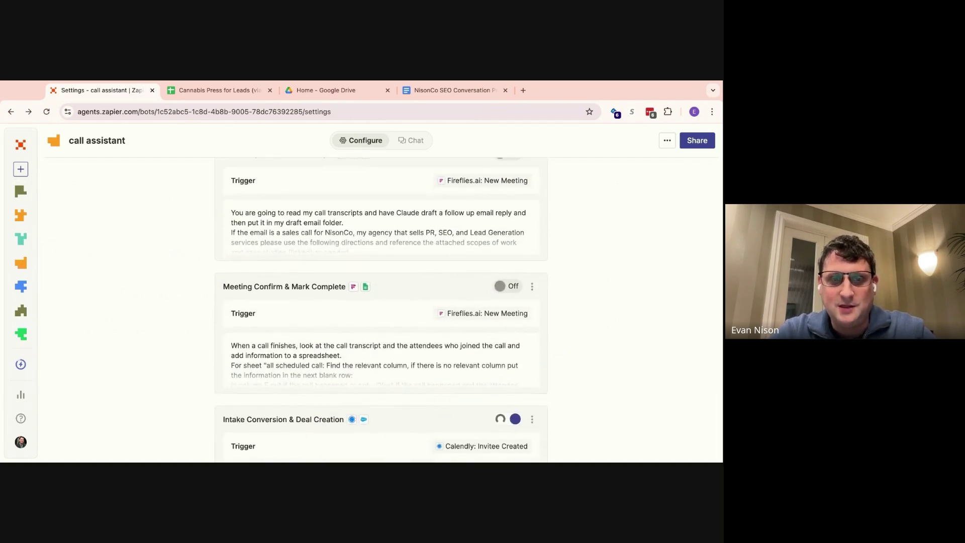
{"action": "scroll", "coordinate": [381, 309], "scroll_direction": "up", "scroll_amount": 4}
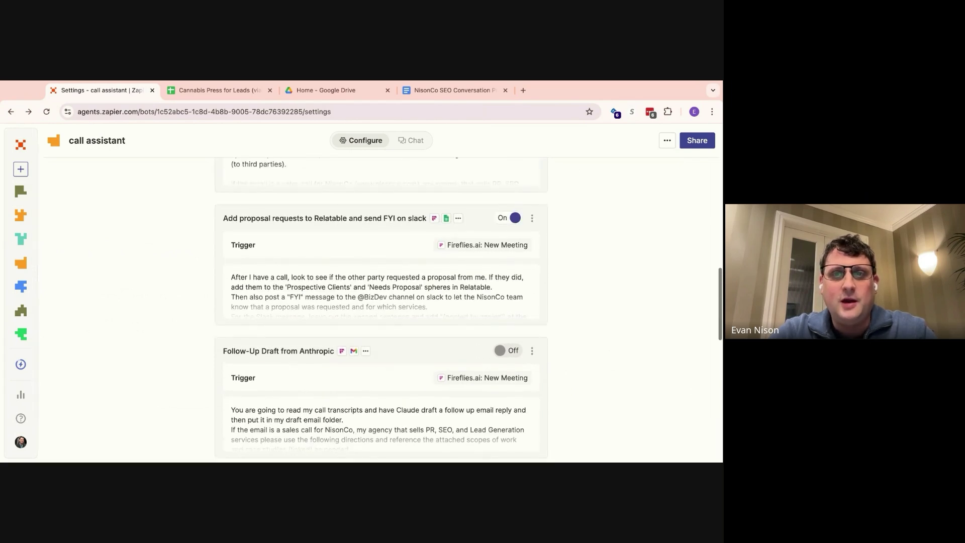
{"action": "scroll", "coordinate": [381, 309], "scroll_direction": "up", "scroll_amount": 3}
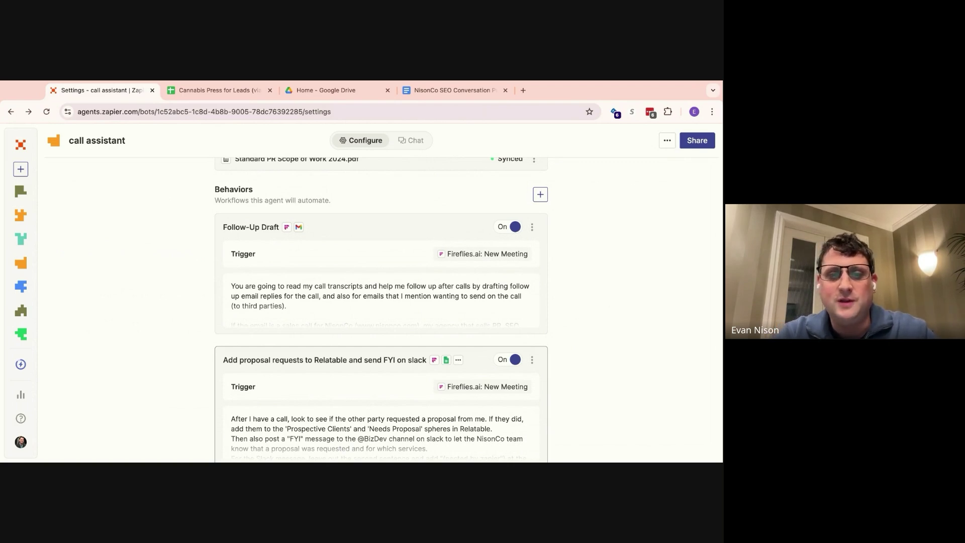
{"action": "scroll", "coordinate": [354, 288], "scroll_direction": "down", "scroll_amount": 3}
{"action": "left_click", "coordinate": [353, 288]}
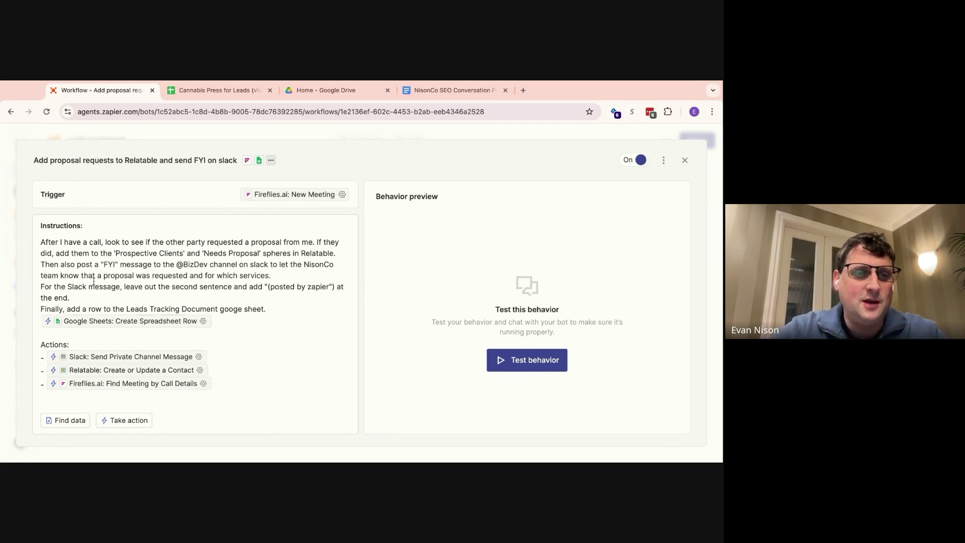
{"action": "left_click_drag", "start_coordinate": [66, 286], "coordinate": [336, 286]}
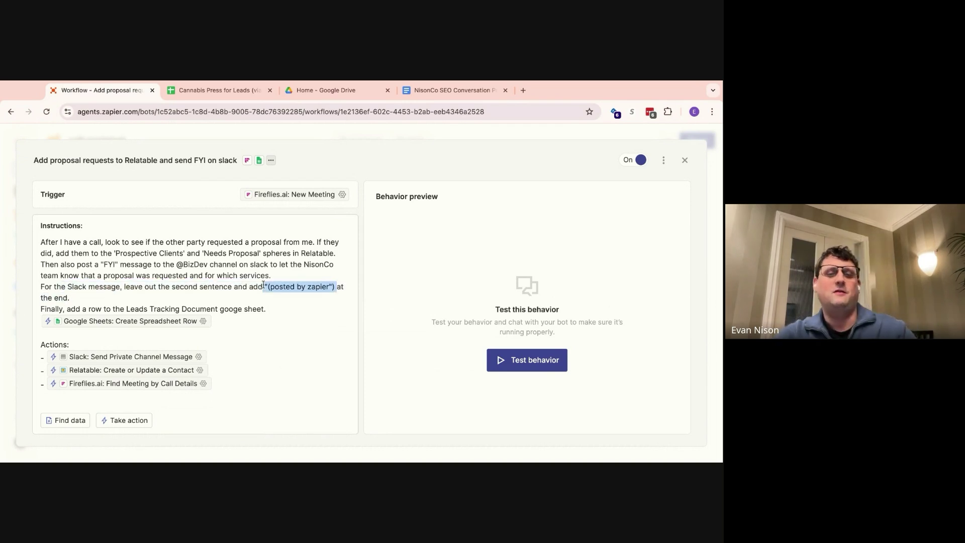
{"action": "left_click", "coordinate": [251, 273]}
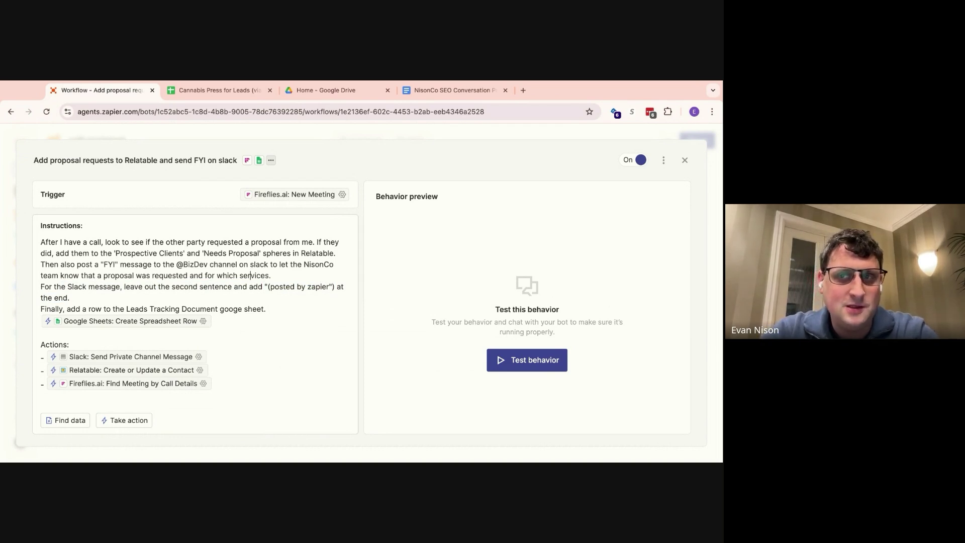
{"action": "left_click", "coordinate": [685, 160]}
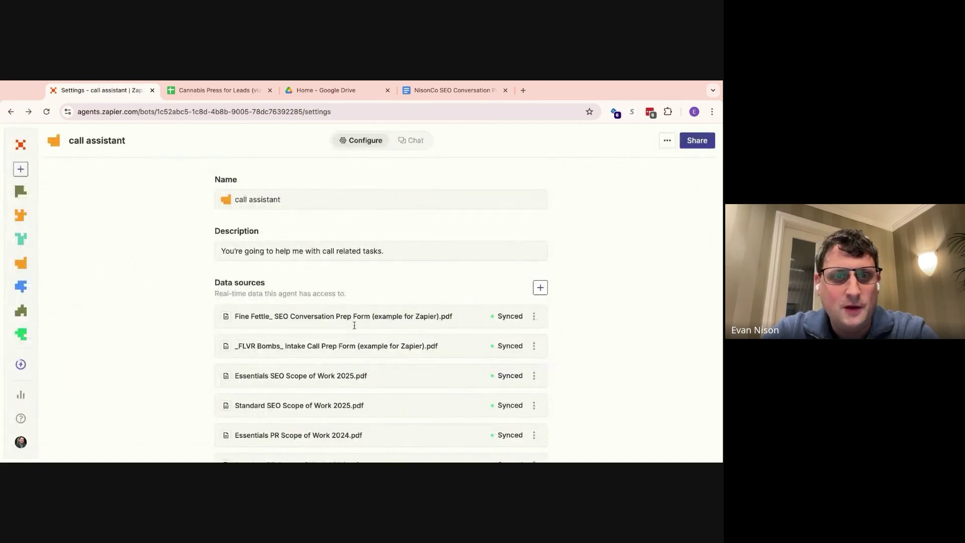
{"action": "scroll", "coordinate": [354, 325], "scroll_direction": "down", "scroll_amount": 15}
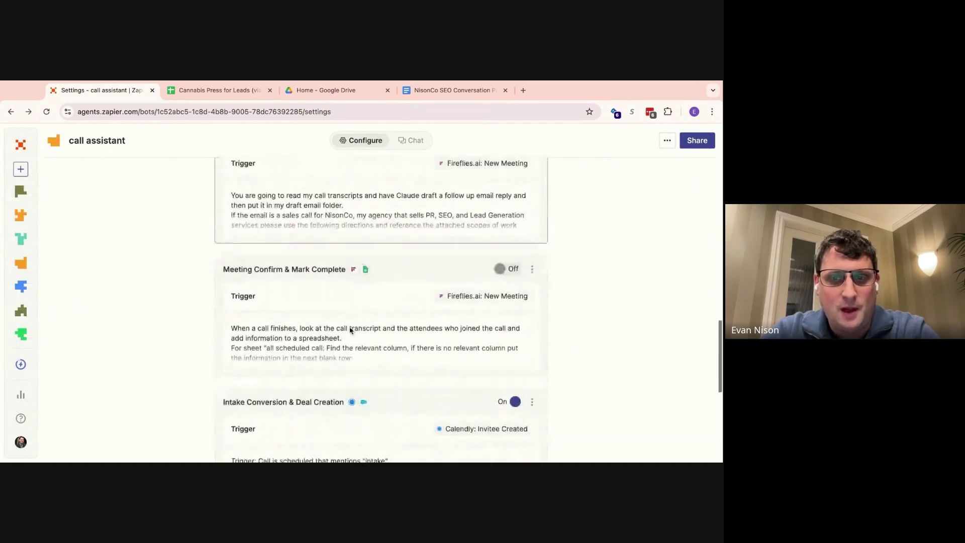
{"action": "scroll", "coordinate": [351, 330], "scroll_direction": "down", "scroll_amount": 2}
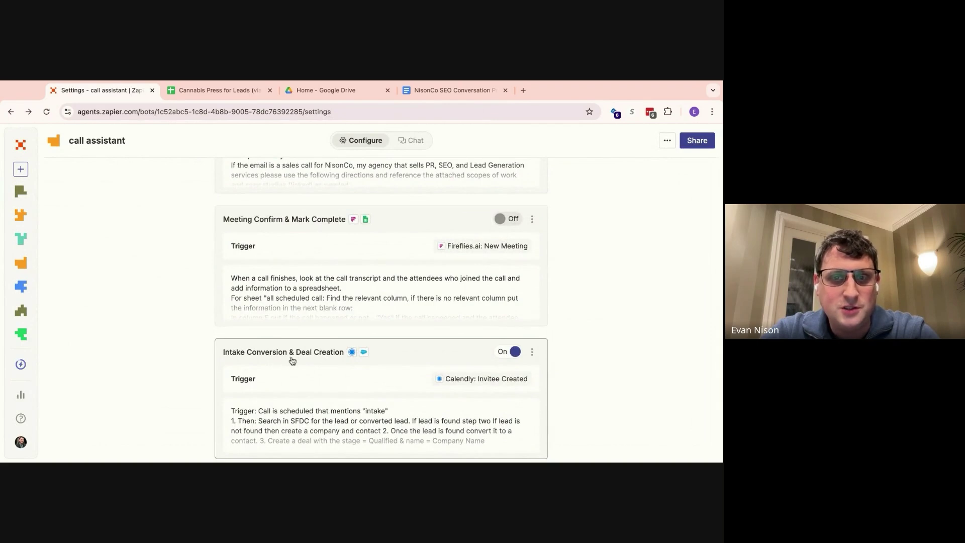
{"action": "scroll", "coordinate": [307, 243], "scroll_direction": "down", "scroll_amount": 5}
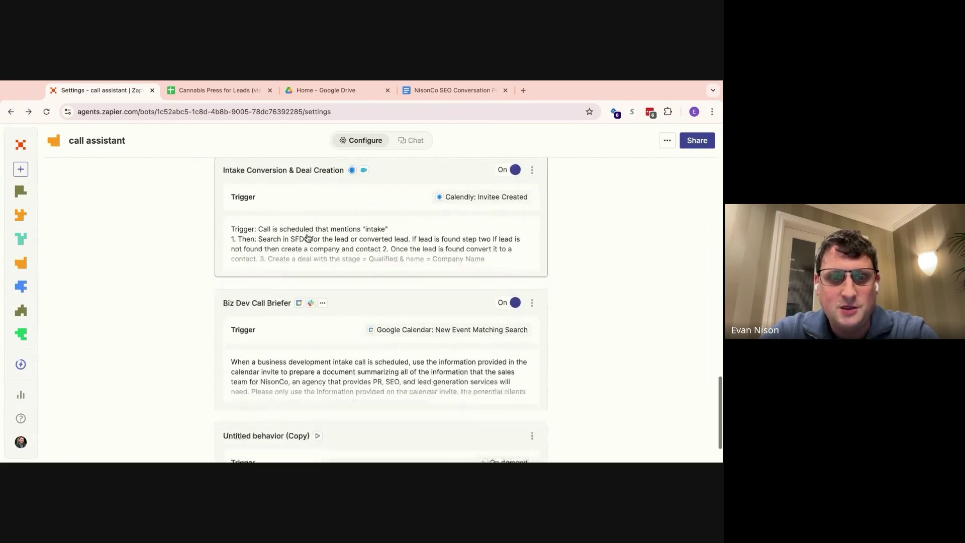
{"action": "scroll", "coordinate": [307, 238], "scroll_direction": "down", "scroll_amount": 1}
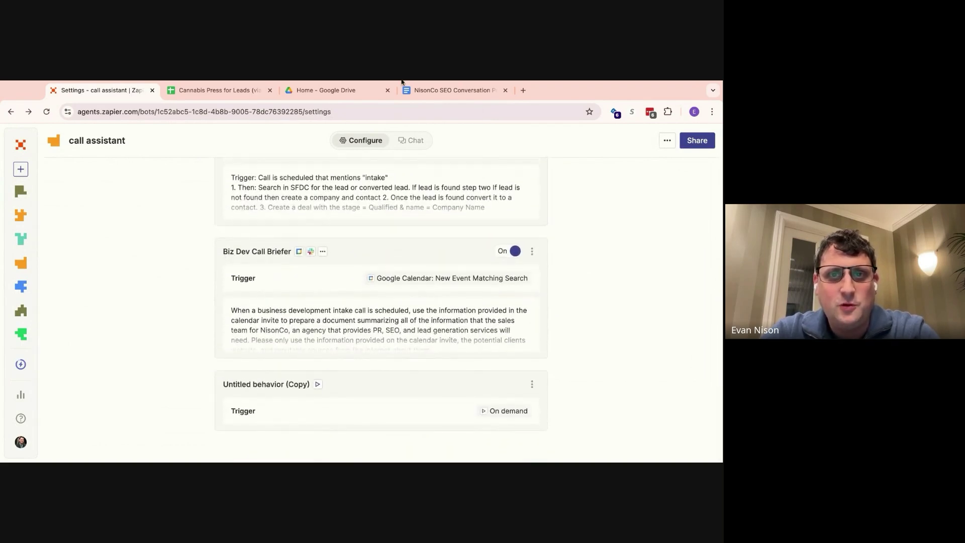